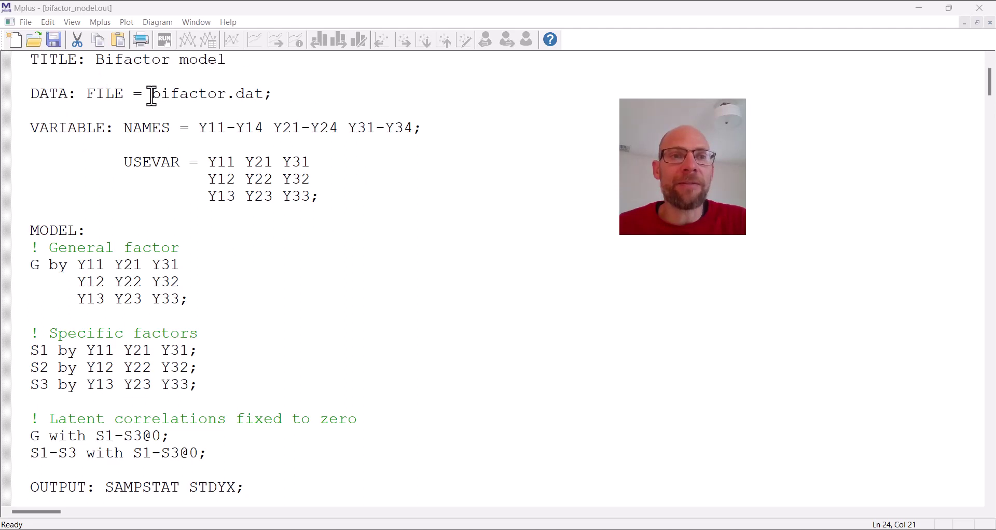
Review the DATA and VARIABLE commands, highlighting the bifactor.dat file name, the NAMES list and each row of USEVAR variables.
left_click_drag(152, 93, 268, 94)
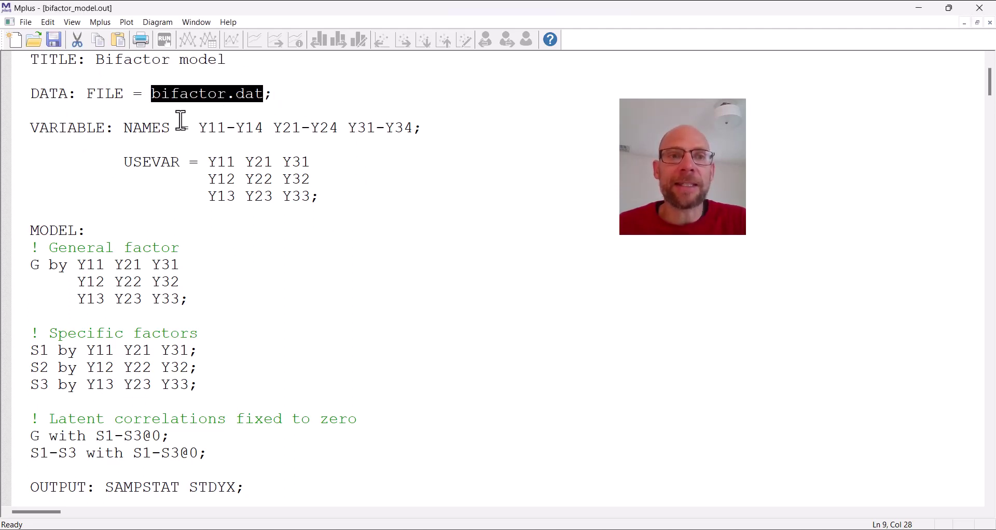
left_click_drag(203, 132, 406, 143)
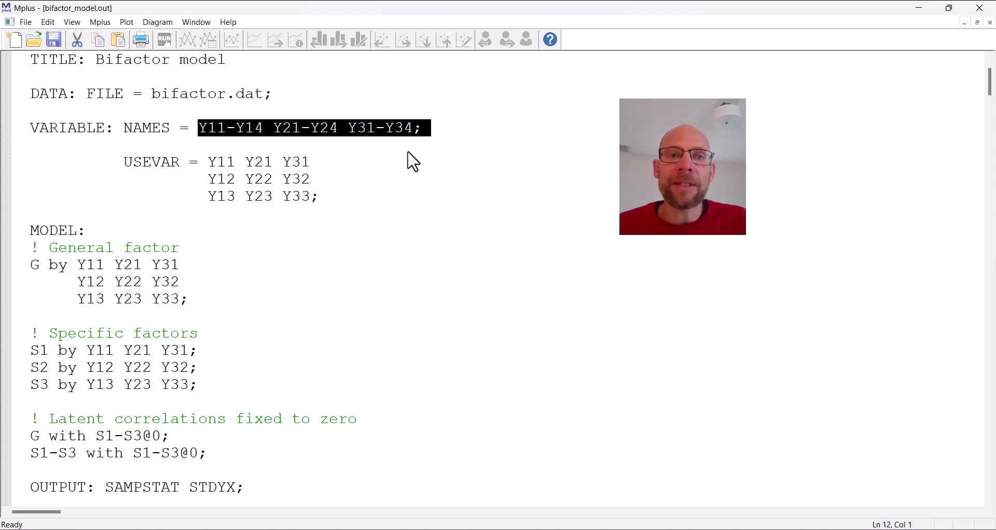
left_click_drag(211, 163, 325, 195)
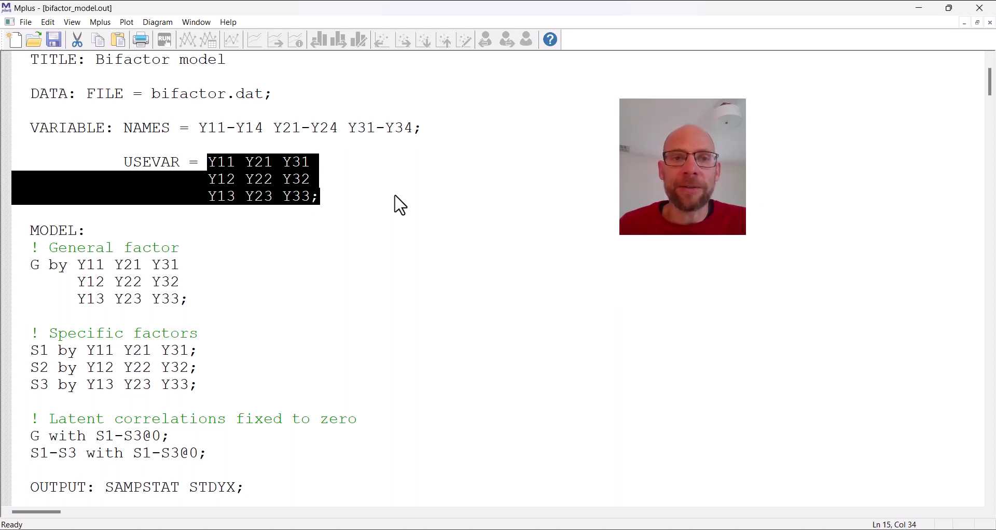
left_click(300, 199)
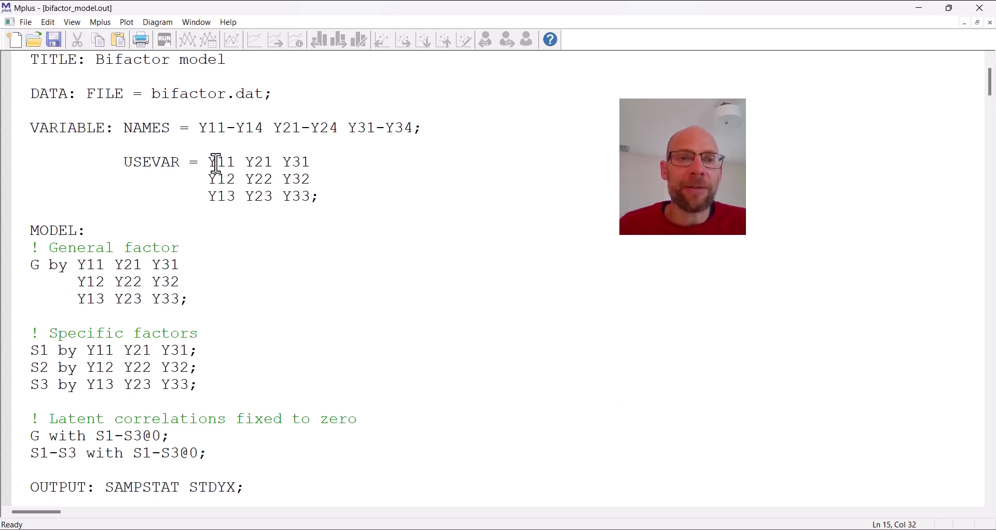
left_click_drag(209, 162, 312, 162)
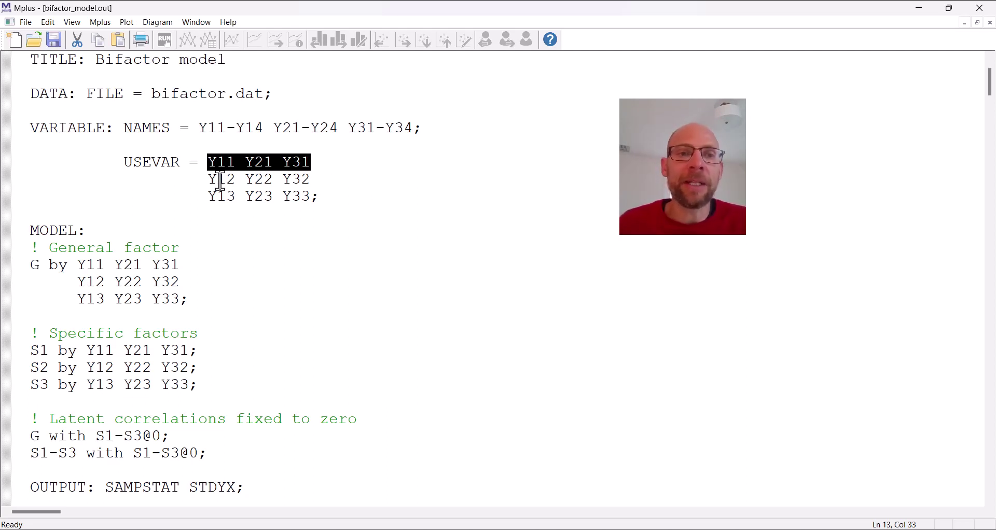
left_click_drag(208, 179, 314, 182)
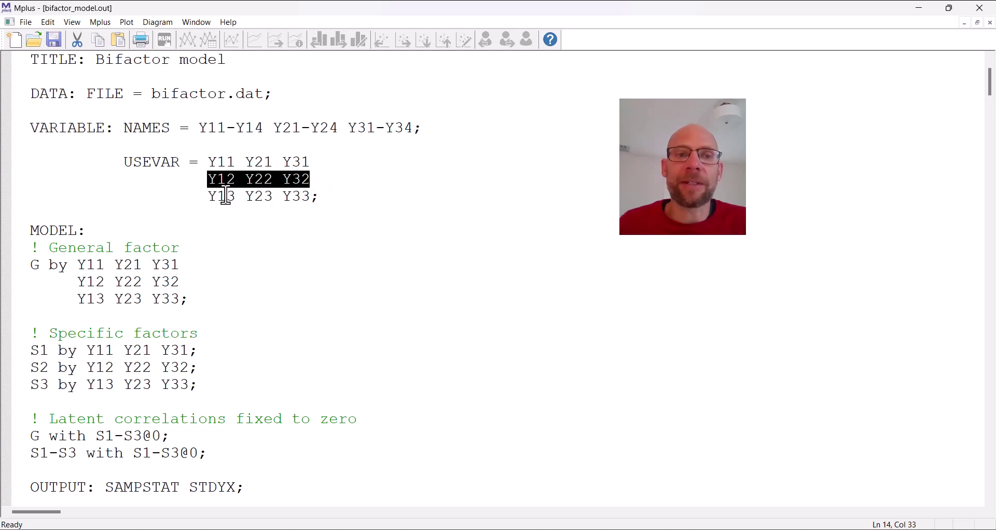
left_click_drag(208, 198, 311, 200)
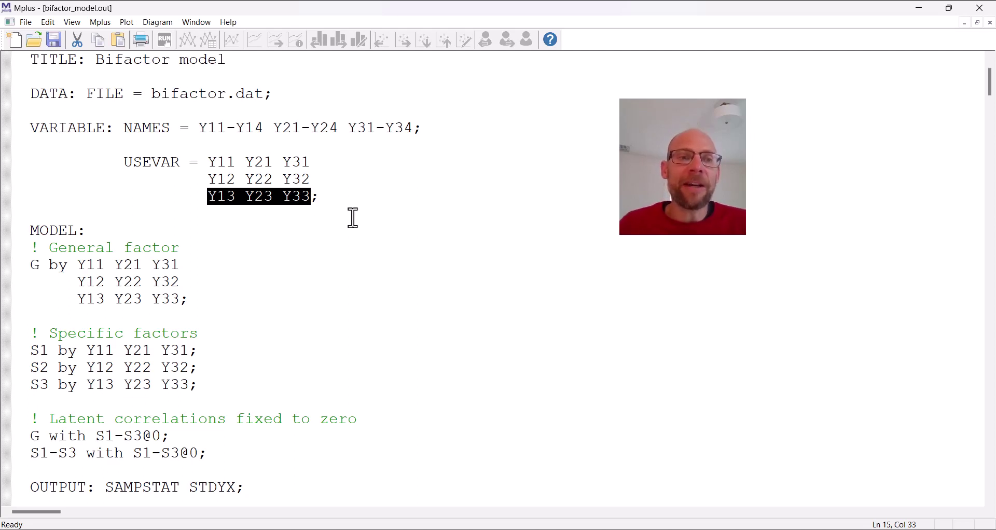
Highlight the general factor G and its full list of indicators in the MODEL command.
mouse_move(30, 265)
left_mouse_down()
mouse_move(70, 265)
mouse_move(41, 271)
left_mouse_up()
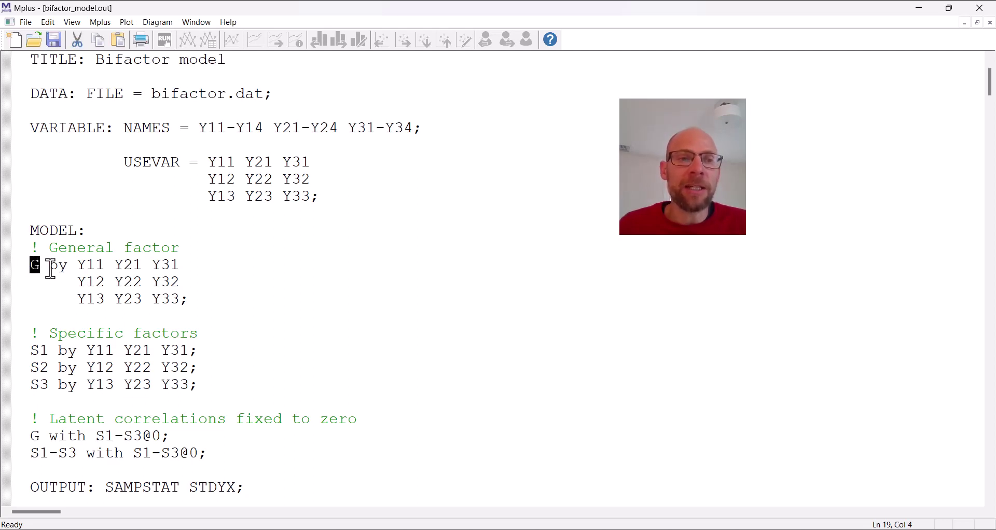
left_click(52, 269)
left_click_drag(52, 269, 193, 296)
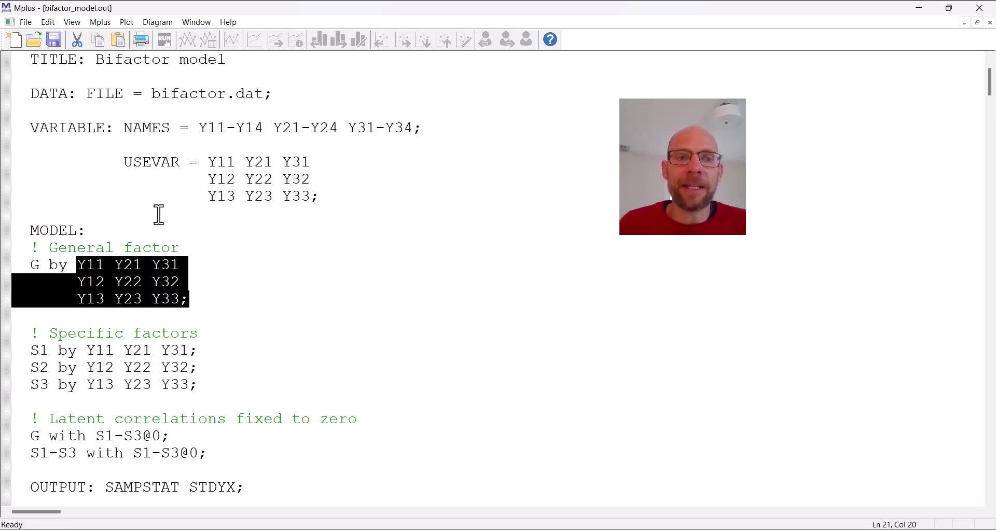
Examine the specific factor statements for S1, S2 and S3 in the MODEL command, highlighting their names and indicators.
scroll(124, 254, "down", 2)
left_click_drag(29, 252, 47, 251)
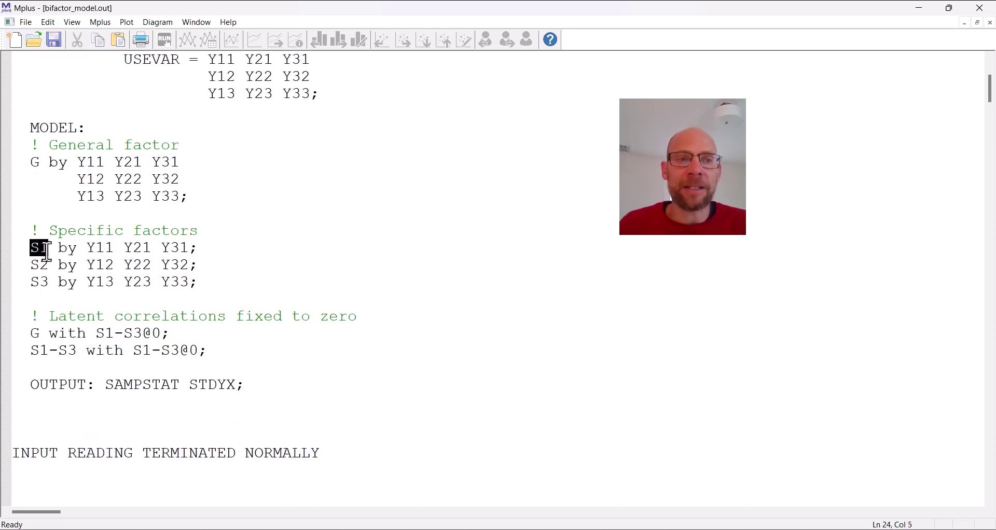
left_click_drag(49, 283, 34, 283)
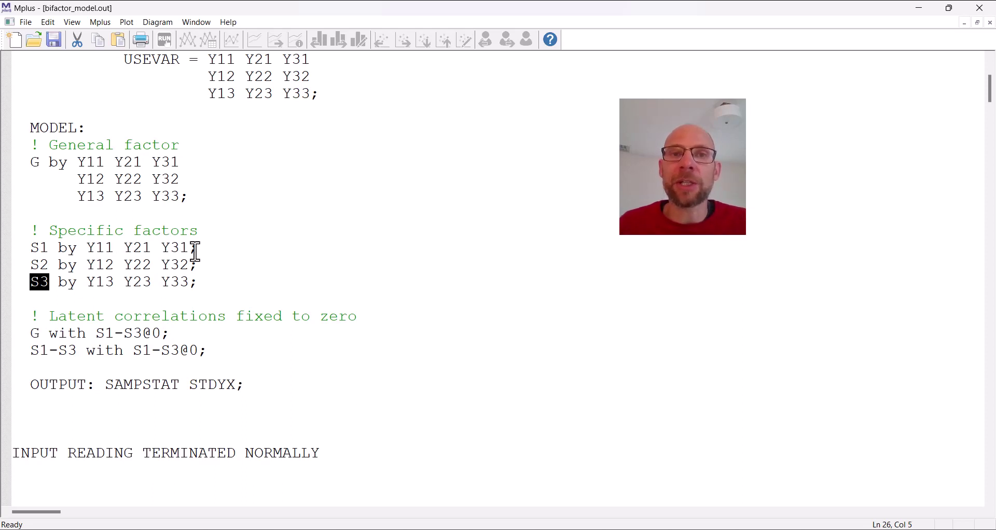
left_click_drag(89, 251, 192, 248)
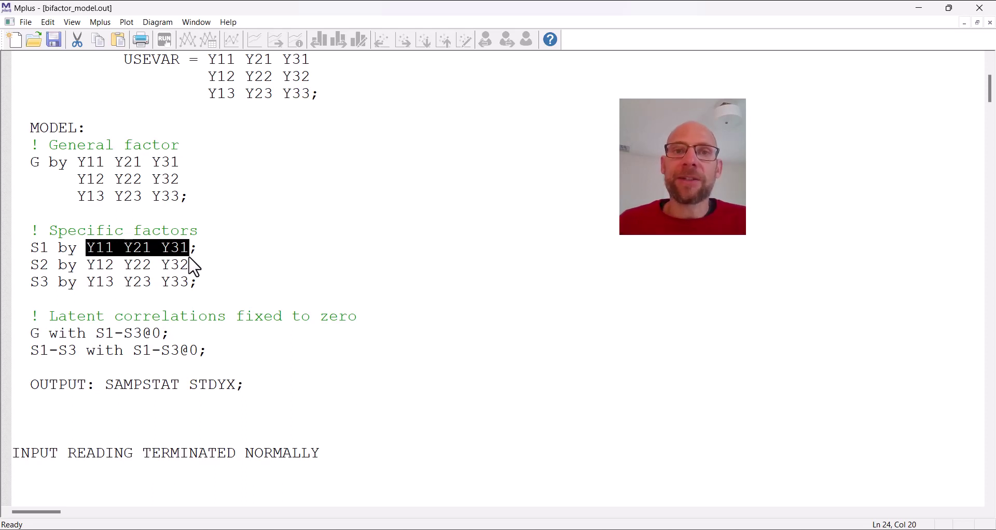
left_click_drag(29, 249, 77, 252)
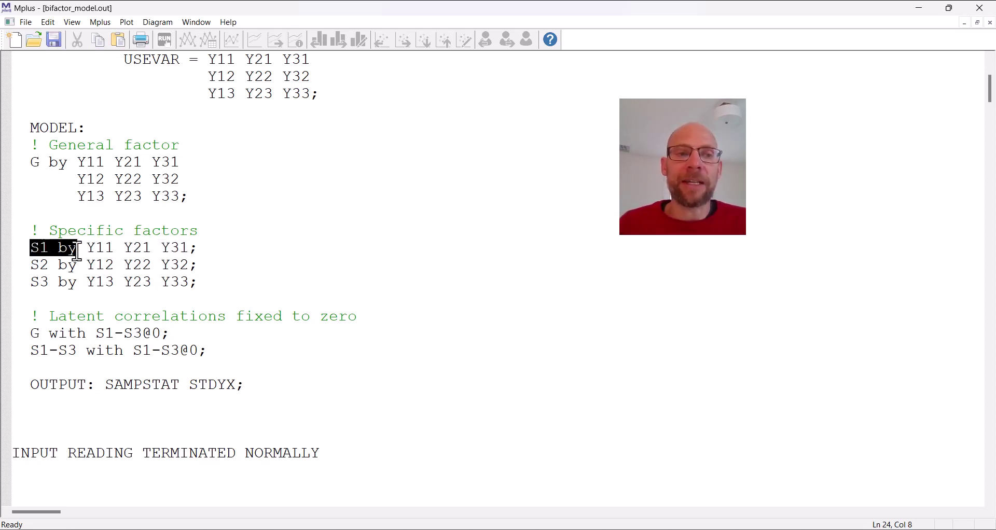
left_click_drag(30, 162, 40, 162)
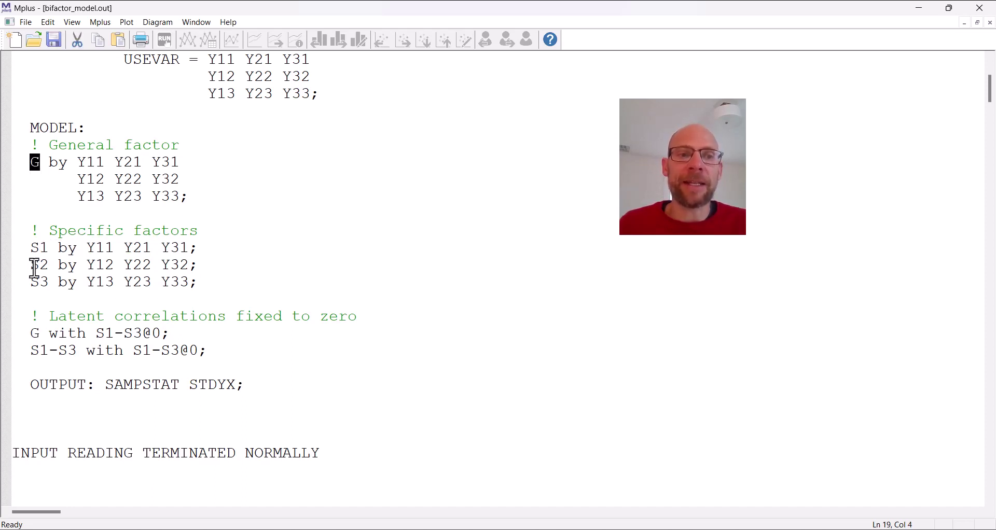
left_click_drag(30, 265, 201, 265)
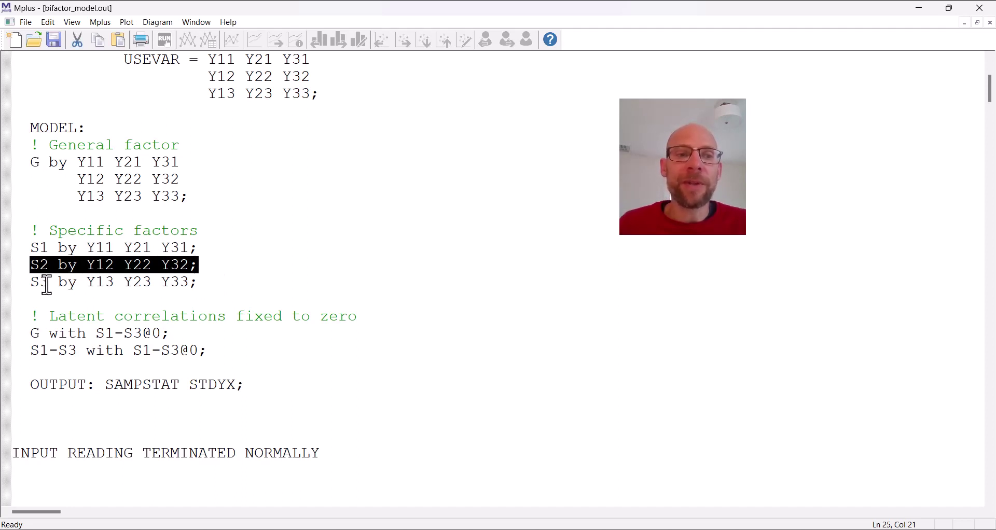
left_click_drag(31, 283, 198, 289)
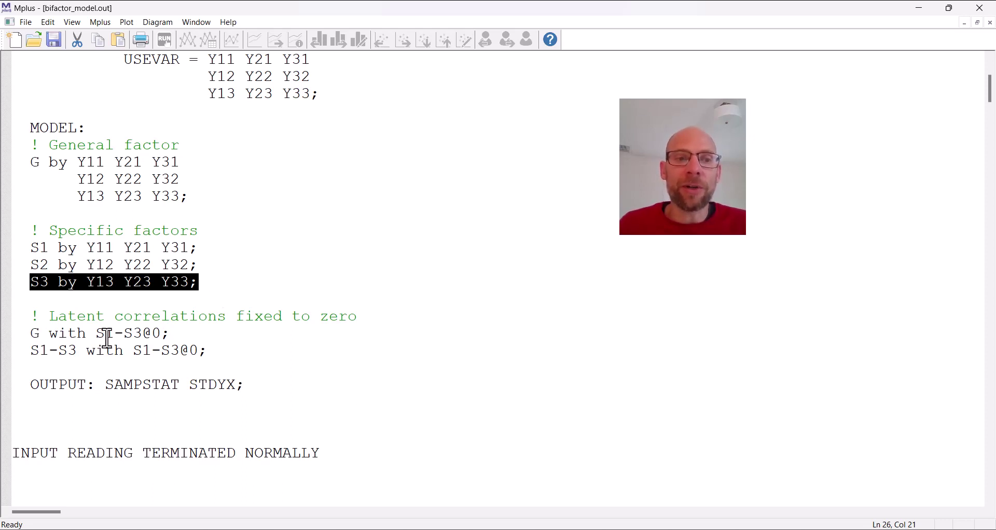
Highlight the two statements that fix the latent correlations to zero, for G with S1-S3 and among S1-S3.
left_click_drag(96, 337, 161, 338)
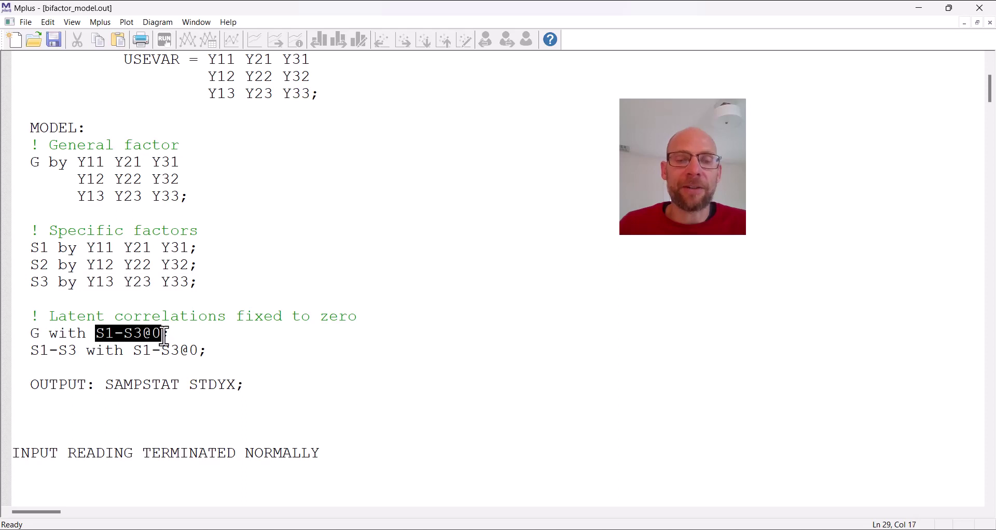
left_click_drag(28, 338, 173, 338)
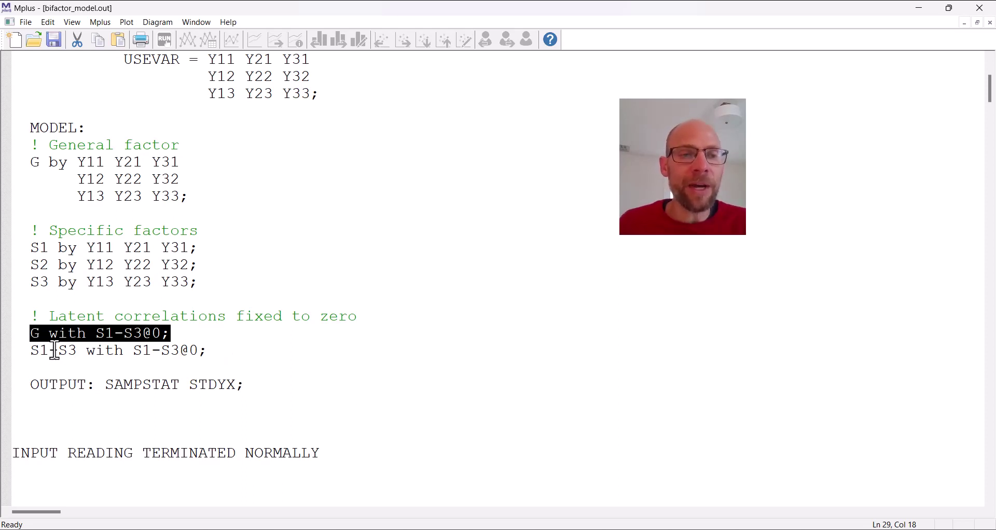
left_click_drag(28, 352, 76, 353)
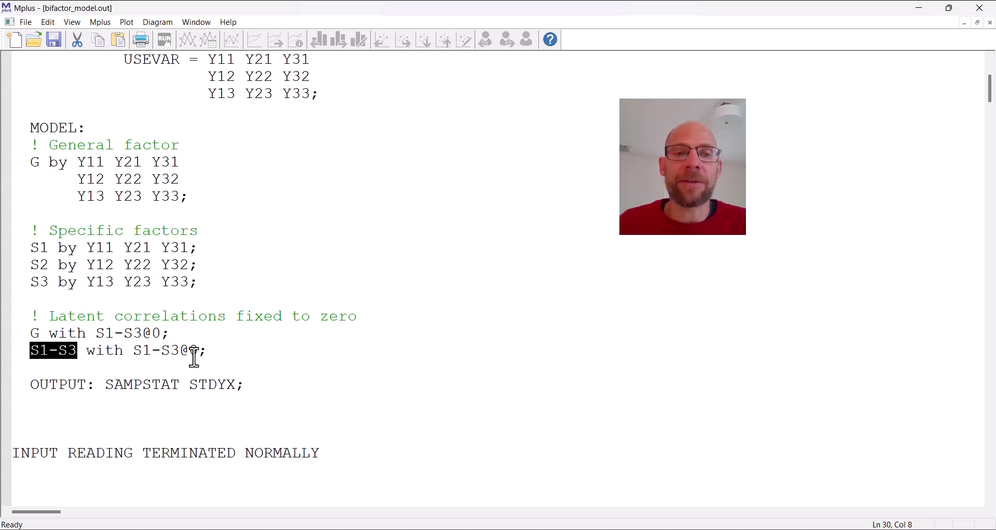
left_click_drag(224, 351, 27, 356)
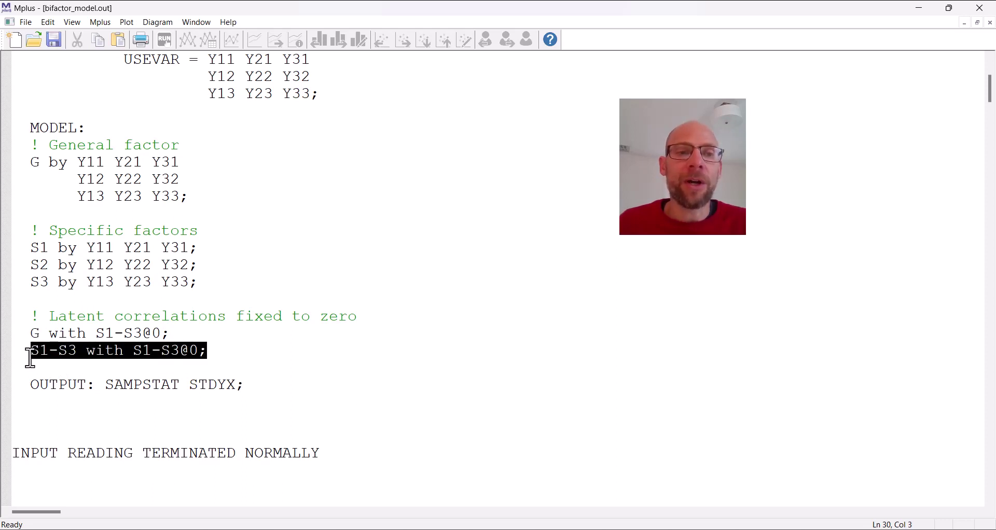
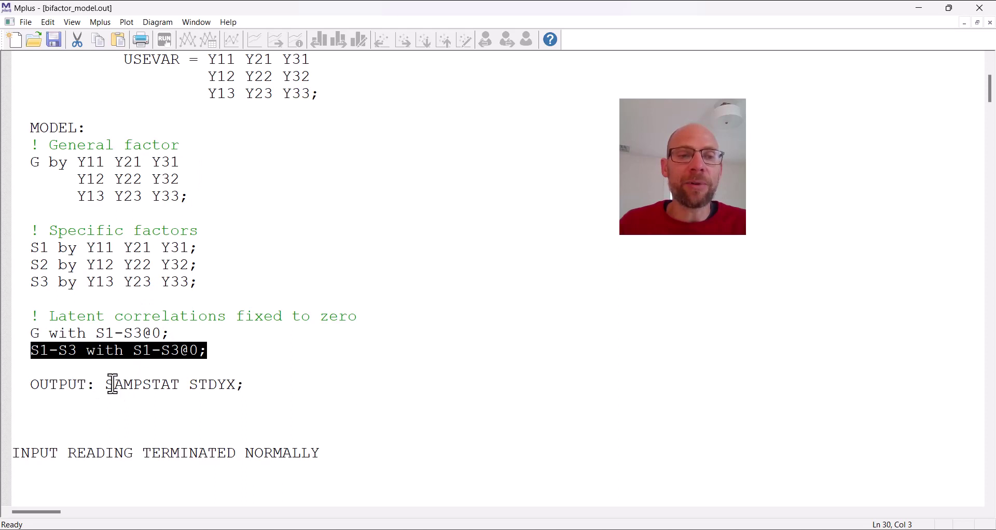
Highlight the SAMPSTAT and STDYX options in the OUTPUT command.
left_click(108, 388)
left_click_drag(108, 388, 241, 386)
left_click(193, 388)
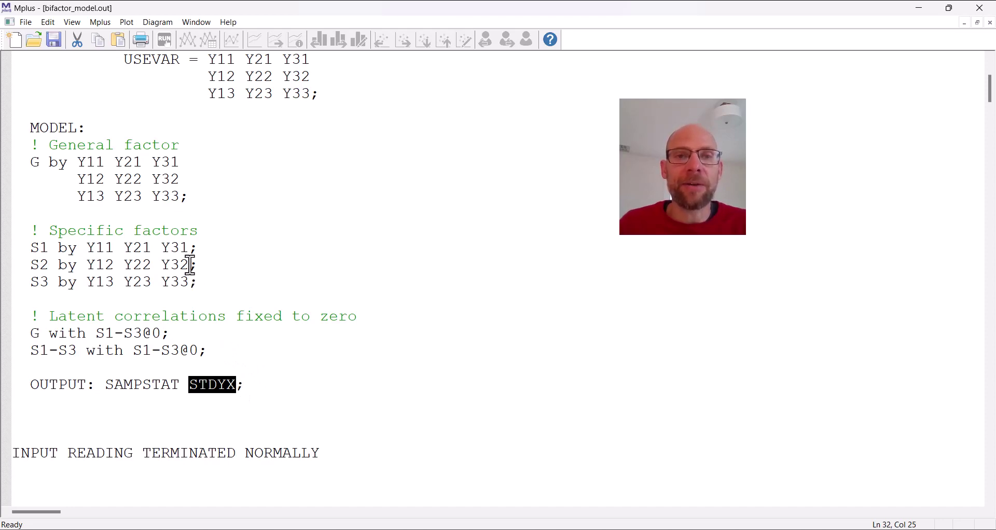
Check the input reading message and highlight the number of observations in the summary of analysis.
scroll(190, 265, "down", 2)
scroll(188, 264, "down", 4)
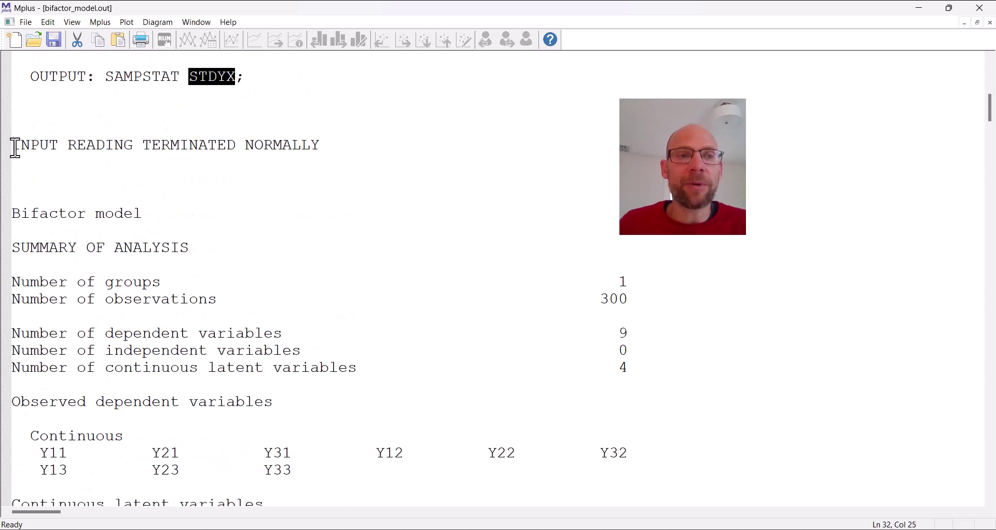
left_click_drag(12, 146, 329, 152)
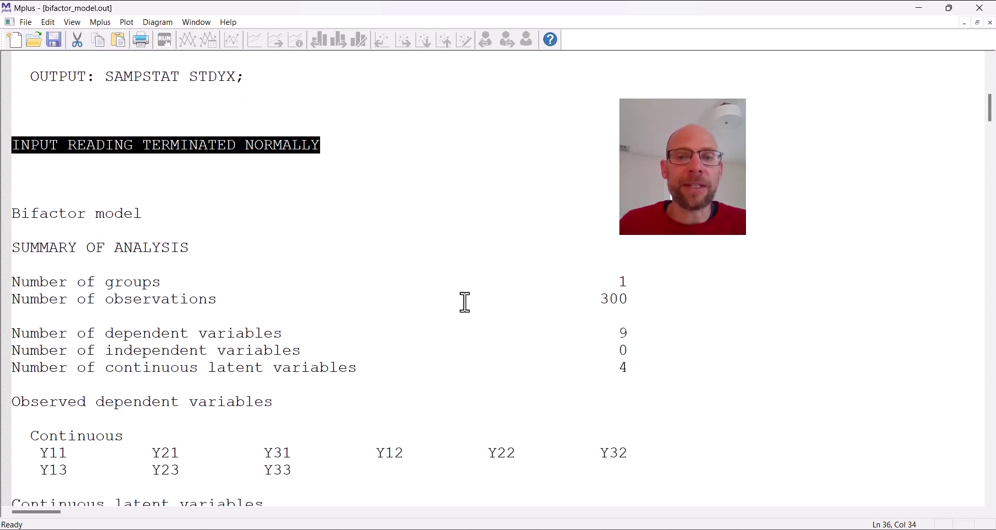
left_click_drag(625, 299, 61, 300)
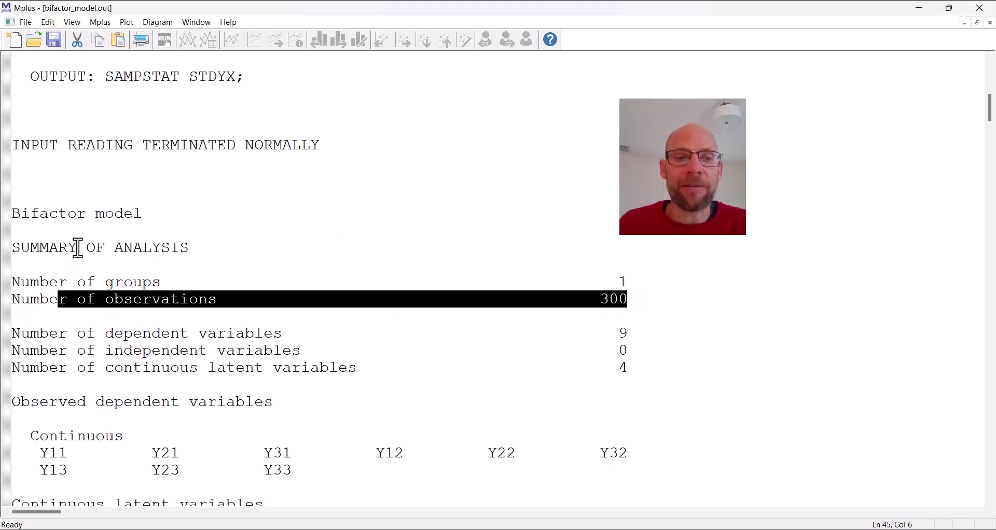
Find the model fit information past the sample statistics and highlight the chi-square test of model fit.
scroll(80, 242, "down", 4)
scroll(80, 243, "down", 18)
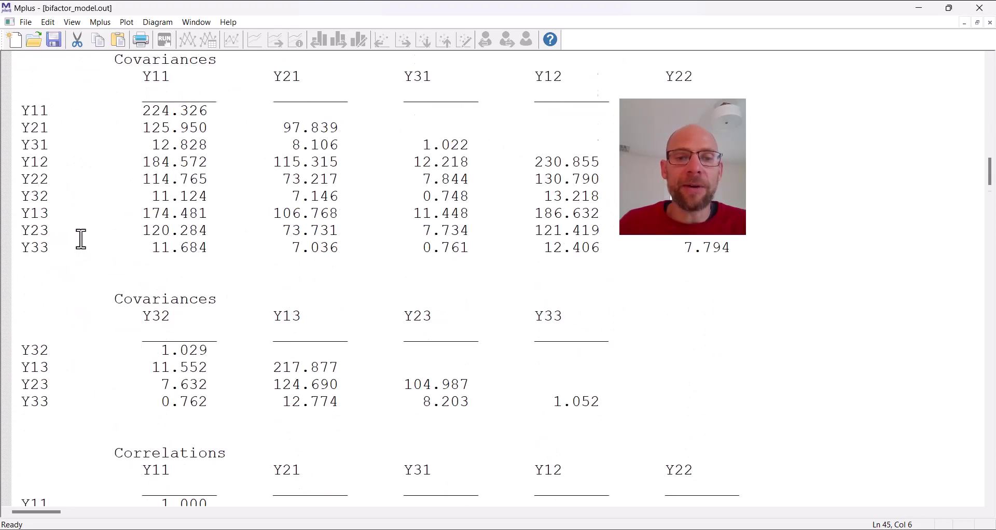
scroll(81, 239, "down", 20)
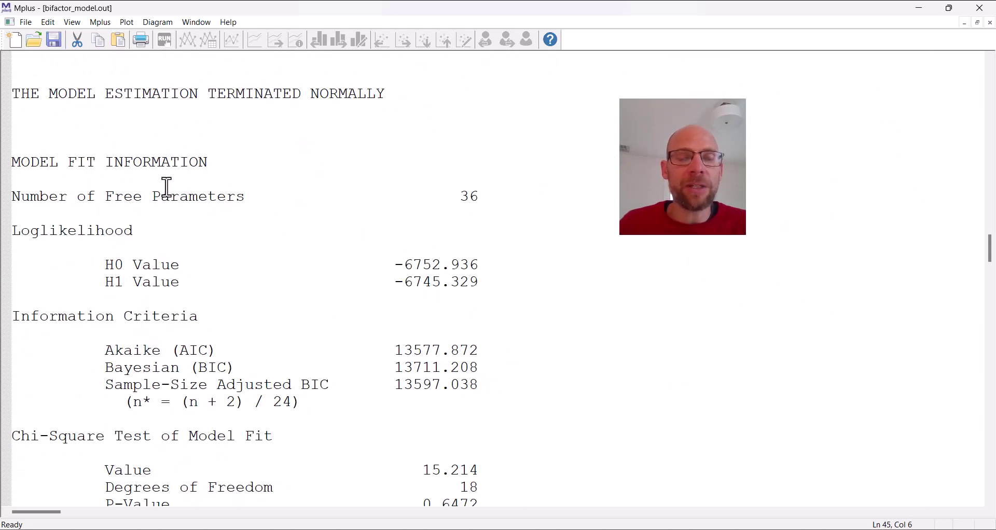
scroll(156, 172, "down", 4)
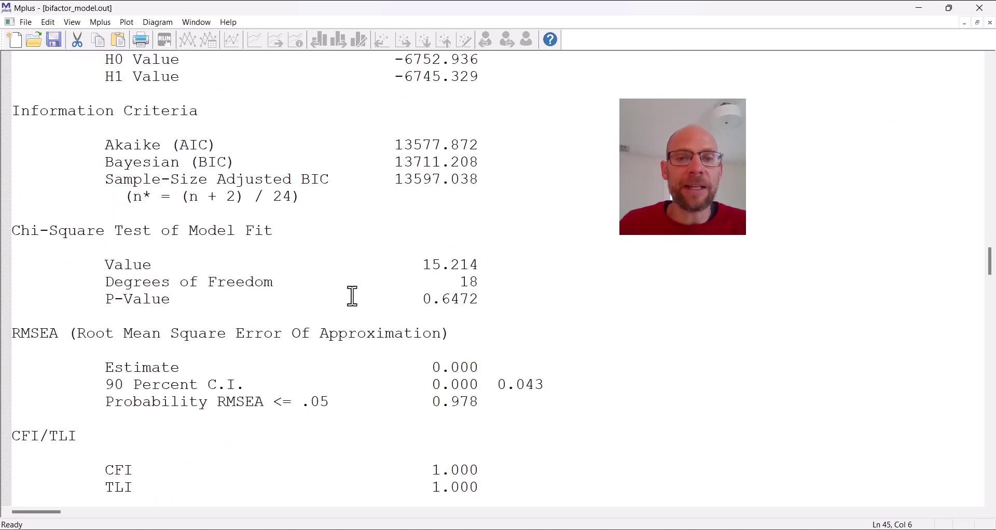
left_click_drag(504, 306, 4, 230)
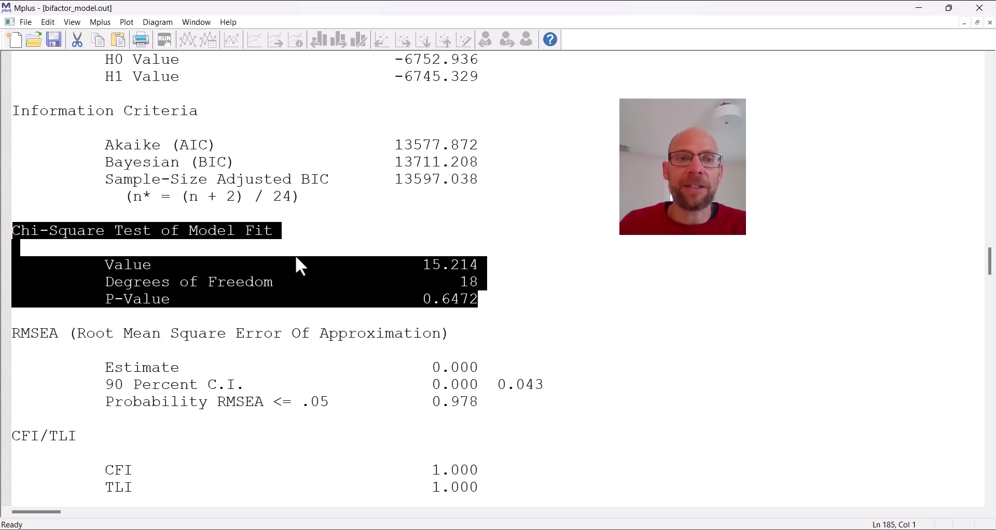
Examine the factor loadings under MODEL RESULTS, highlighting the Y21 and Y31 rows of the general factor G.
scroll(270, 243, "down", 8)
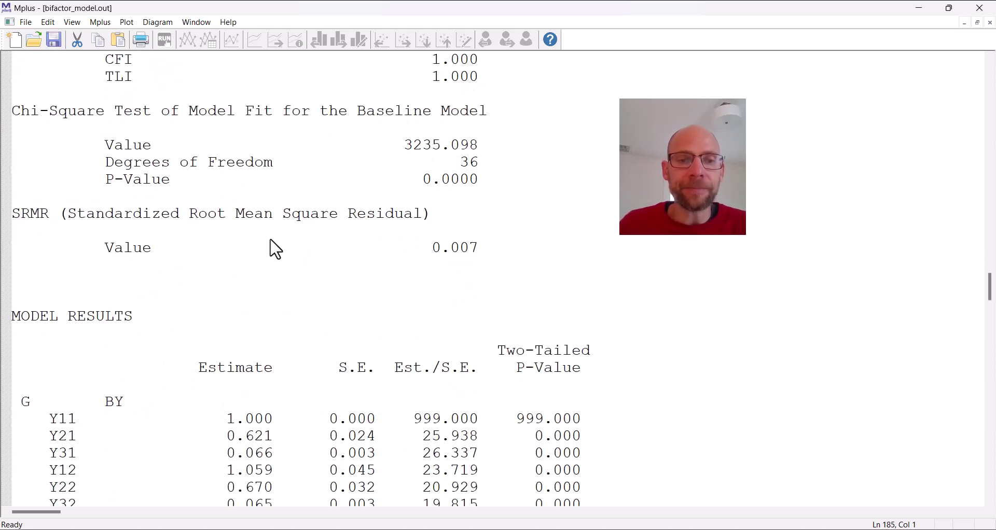
scroll(271, 238, "down", 4)
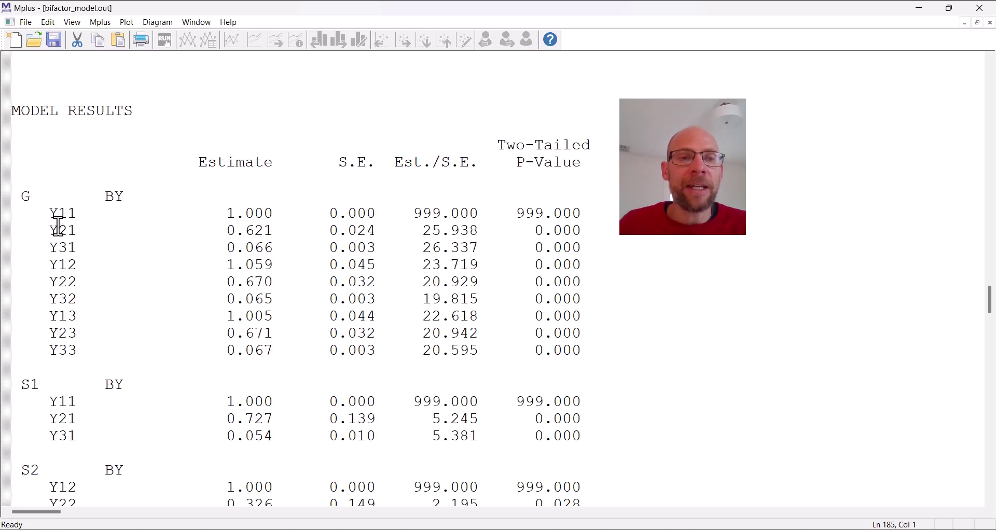
left_click_drag(55, 247, 604, 253)
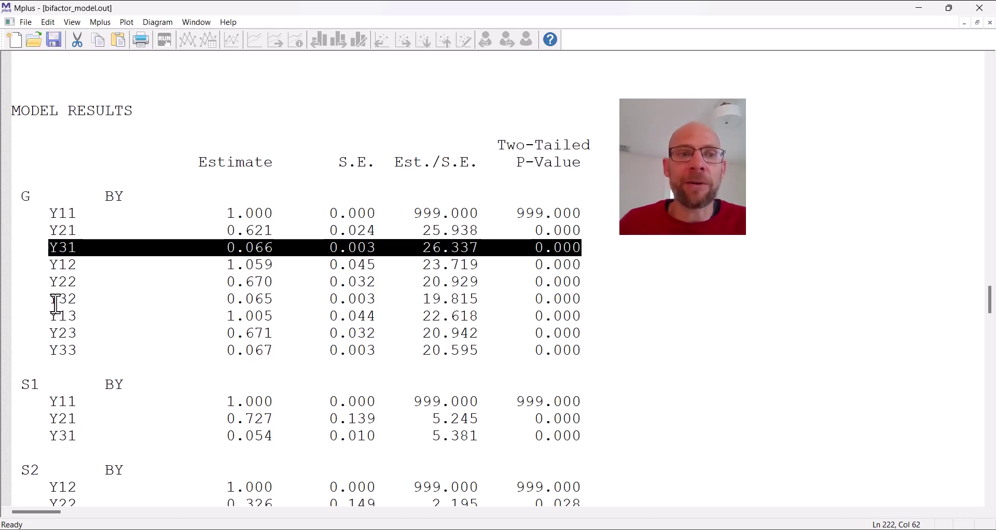
left_click_drag(46, 230, 625, 246)
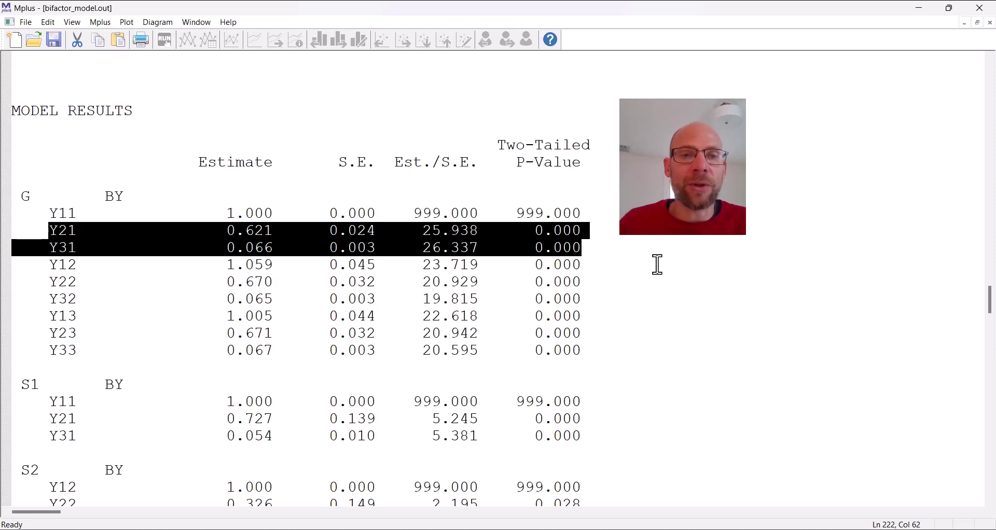
scroll(256, 310, "down", 2)
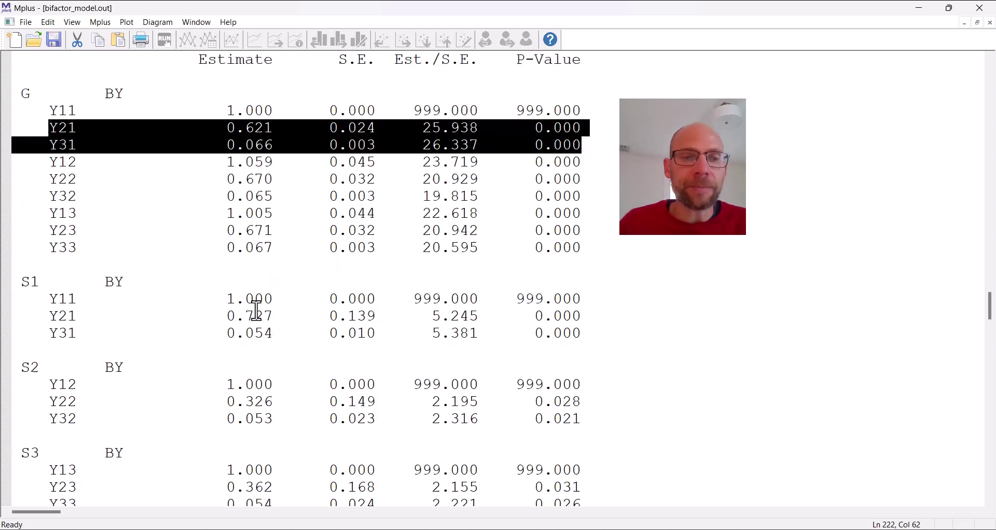
scroll(256, 309, "down", 2)
scroll(135, 202, "up", 4)
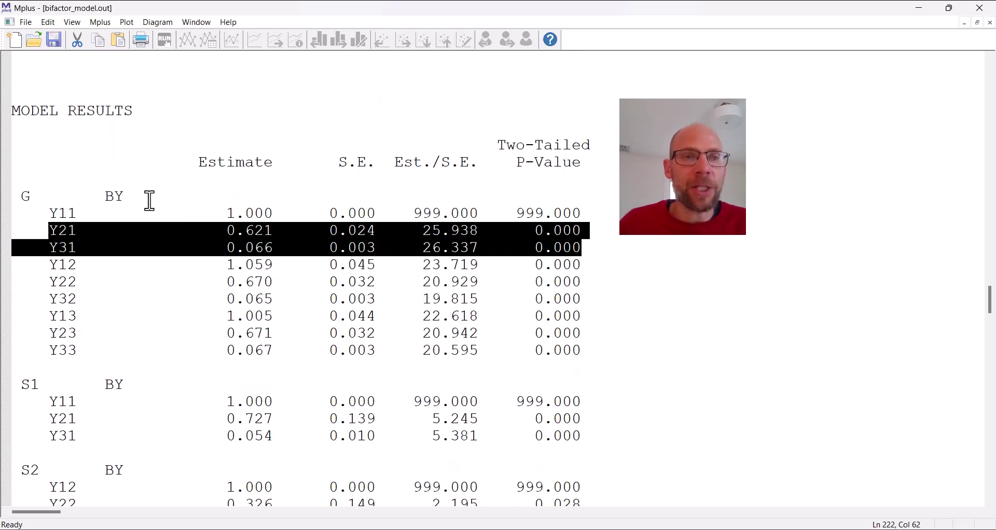
Highlight the Y21 to Y33 loadings on G and the second and third loadings on S1, S2 and S3 under MODEL RESULTS.
left_click_drag(50, 229, 594, 356)
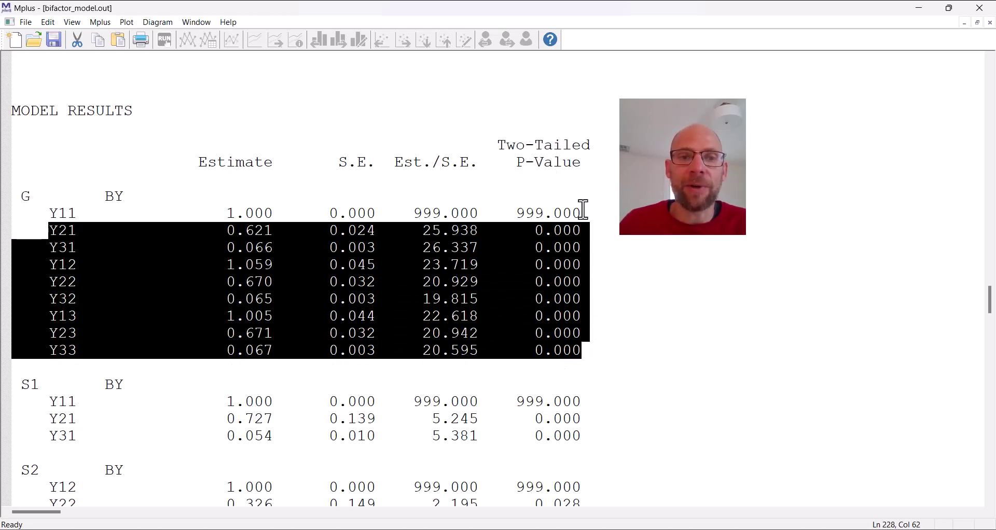
scroll(540, 259, "down", 4)
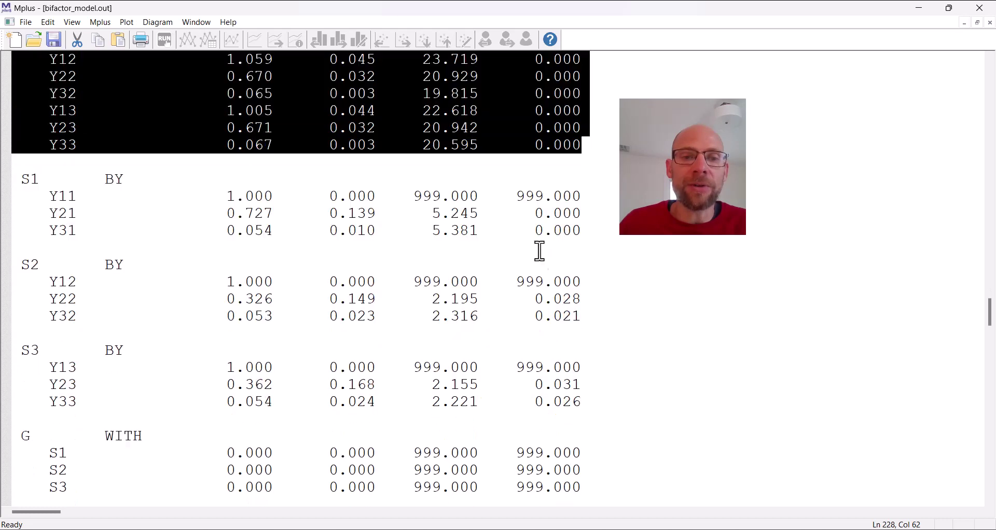
double_click(57, 214)
left_click_drag(116, 214, 585, 229)
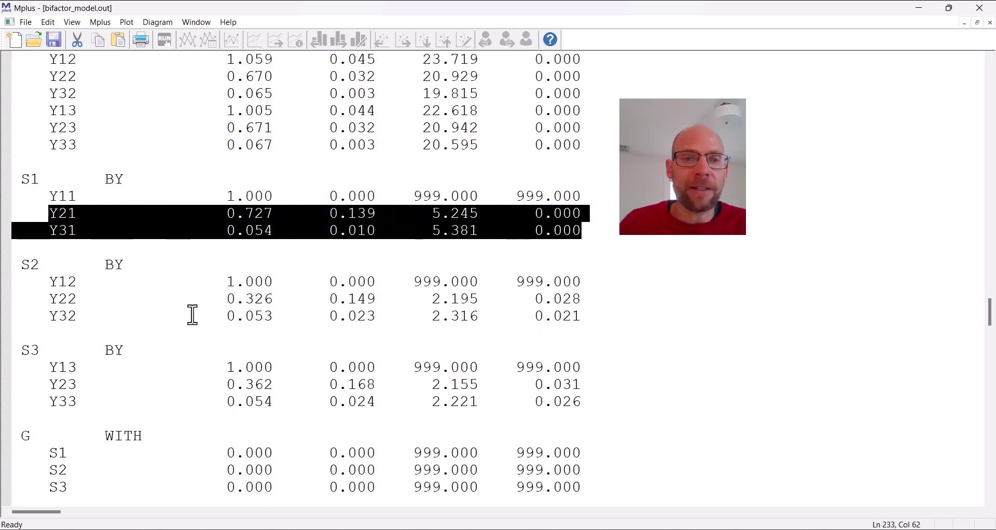
left_click_drag(46, 299, 596, 312)
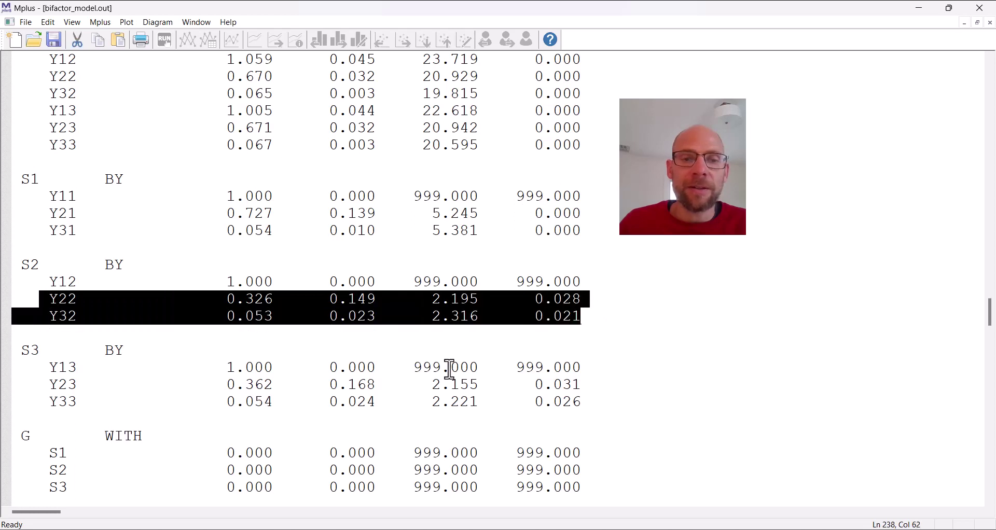
left_click_drag(49, 384, 607, 403)
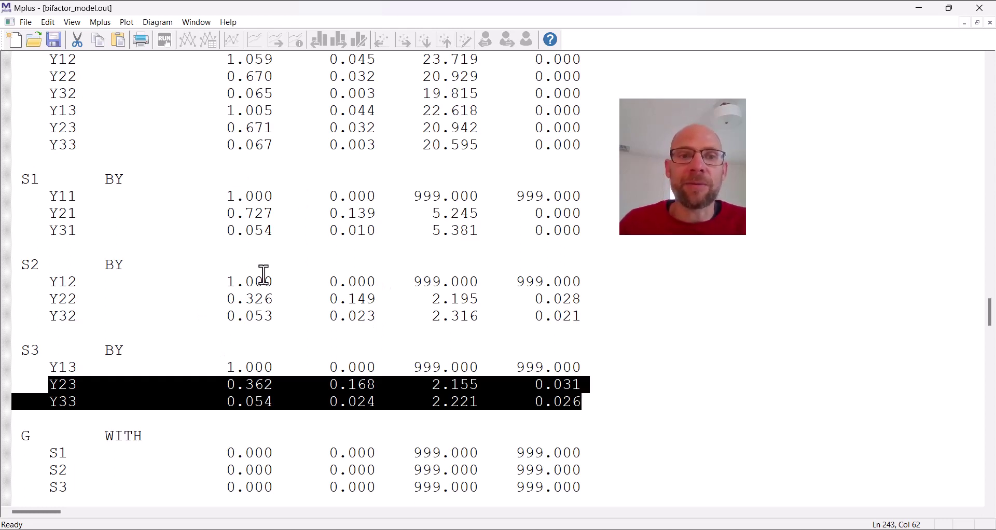
Highlight the factor covariance blocks G WITH, S1 WITH and S2 WITH in the unstandardized results.
scroll(269, 307, "down", 4)
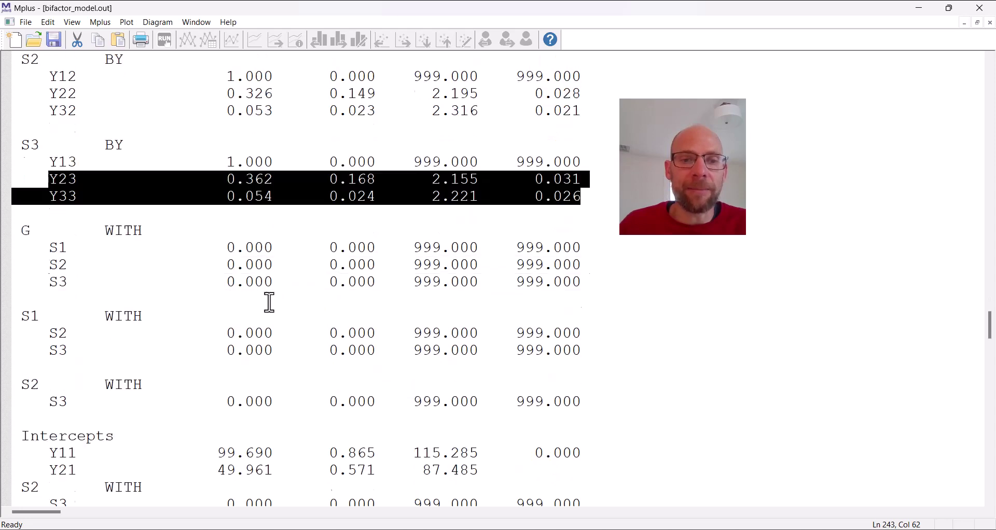
scroll(272, 301, "down", 2)
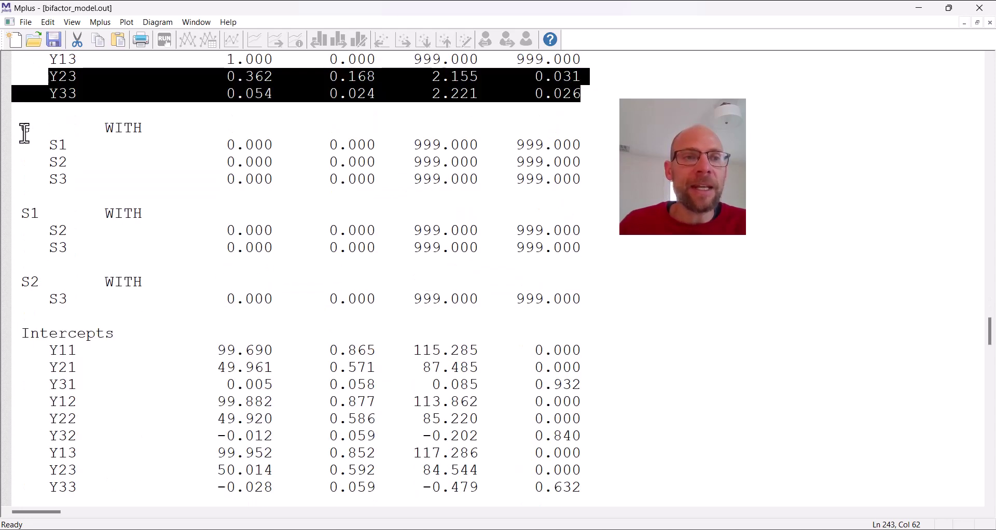
left_click_drag(21, 128, 587, 303)
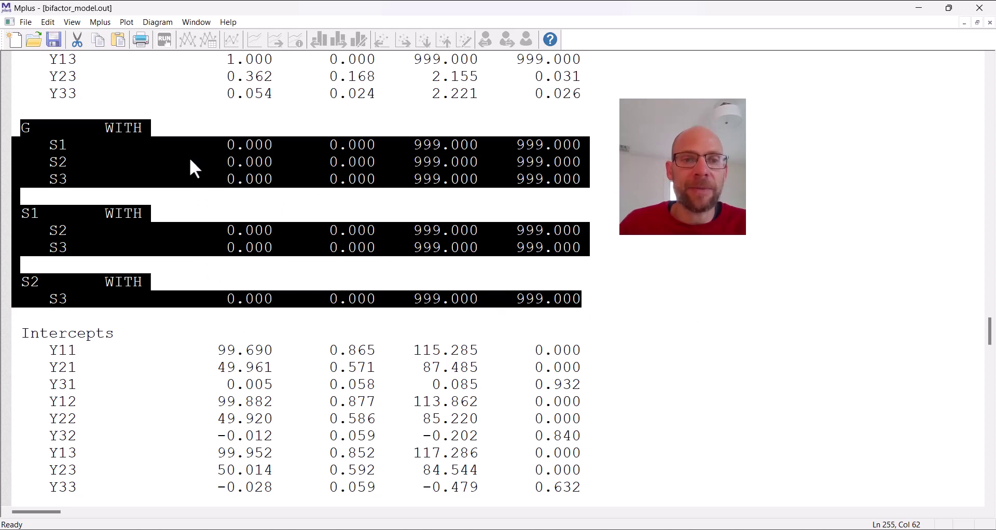
Examine the unstandardized Intercepts section, highlighting the estimates of Y11, Y21 and Y31.
scroll(191, 162, "down", 4)
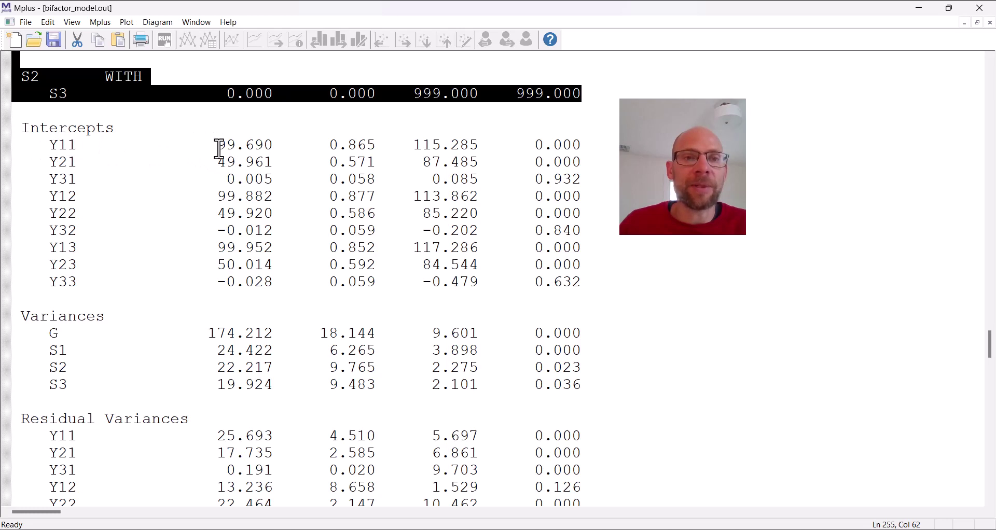
left_click_drag(217, 145, 272, 145)
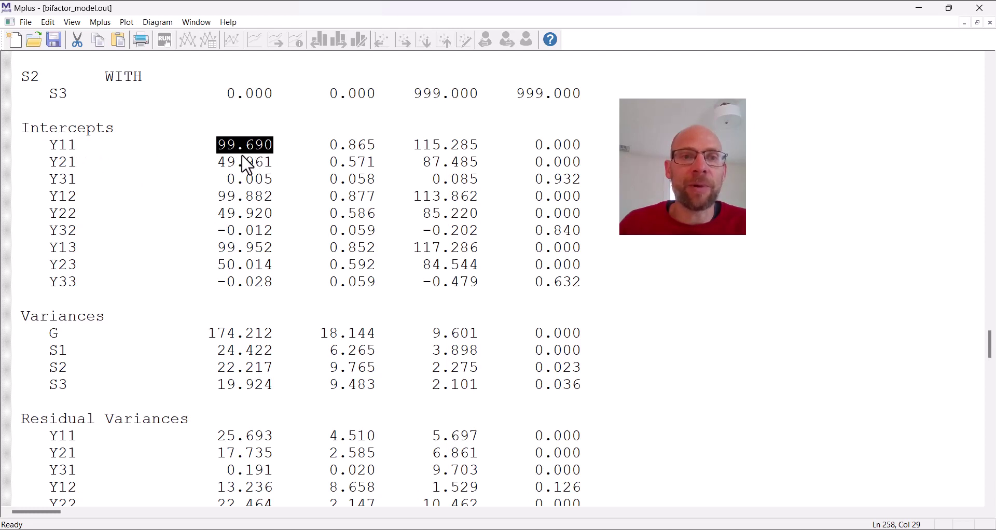
left_click_drag(217, 162, 282, 179)
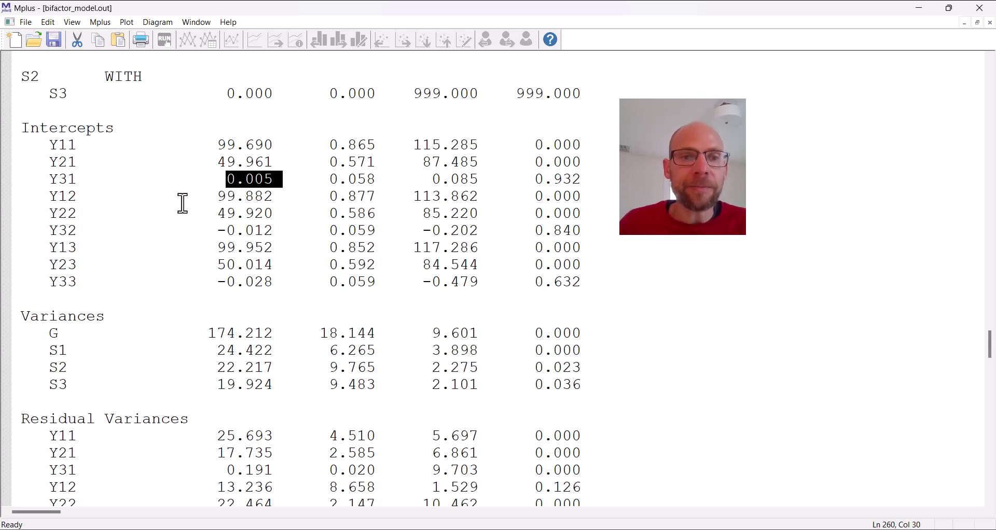
Highlight the variance estimate of the general factor G, followed by those of the specific factors S1, S2 and S3.
scroll(182, 203, "down", 2)
scroll(182, 203, "down", 2)
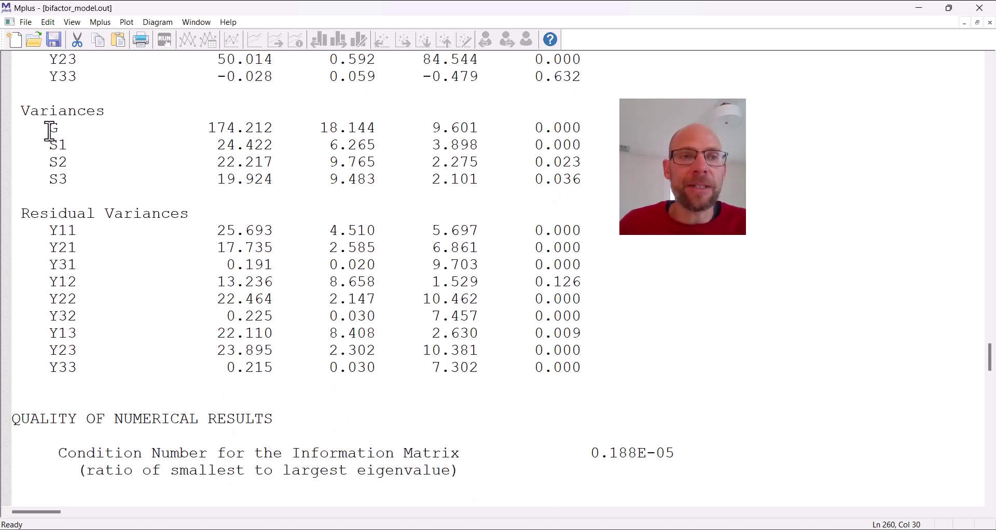
left_click_drag(49, 131, 279, 134)
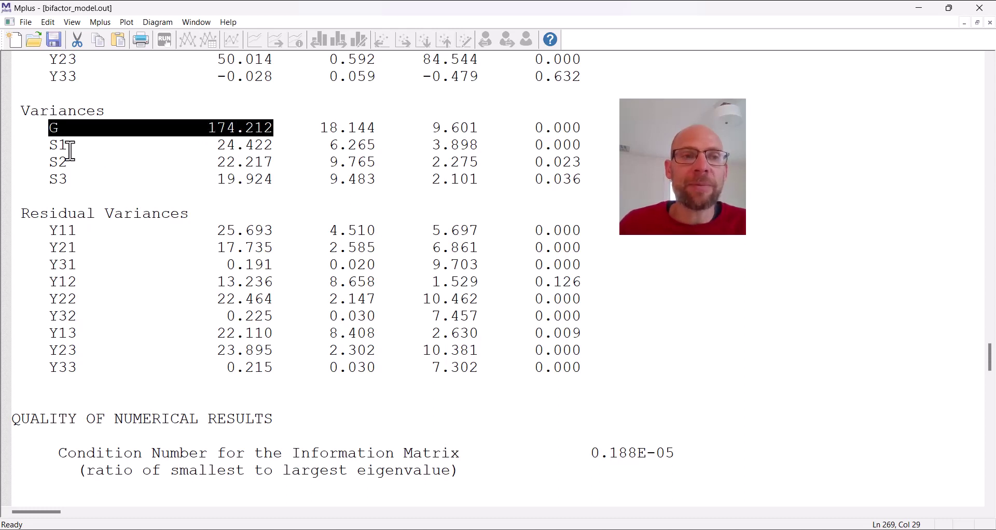
left_click(54, 148)
left_click_drag(54, 148, 281, 186)
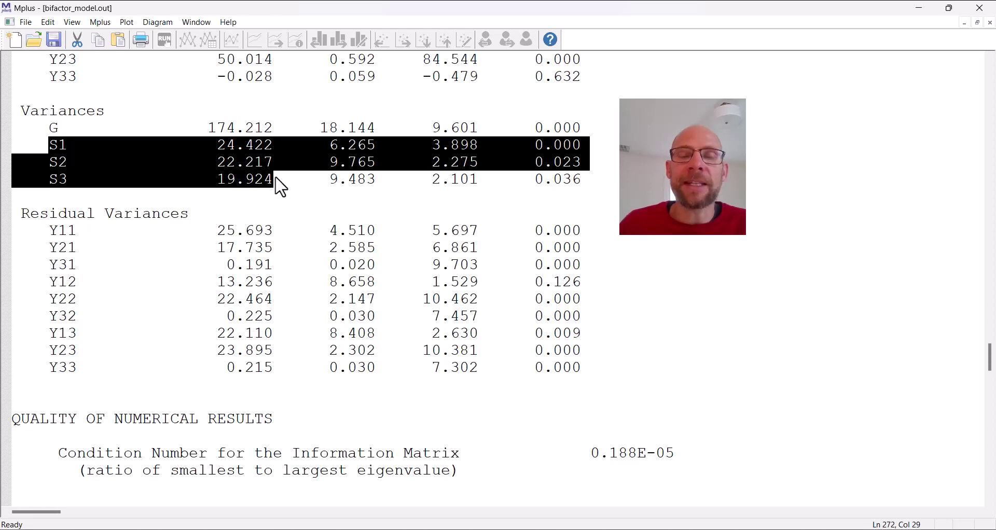
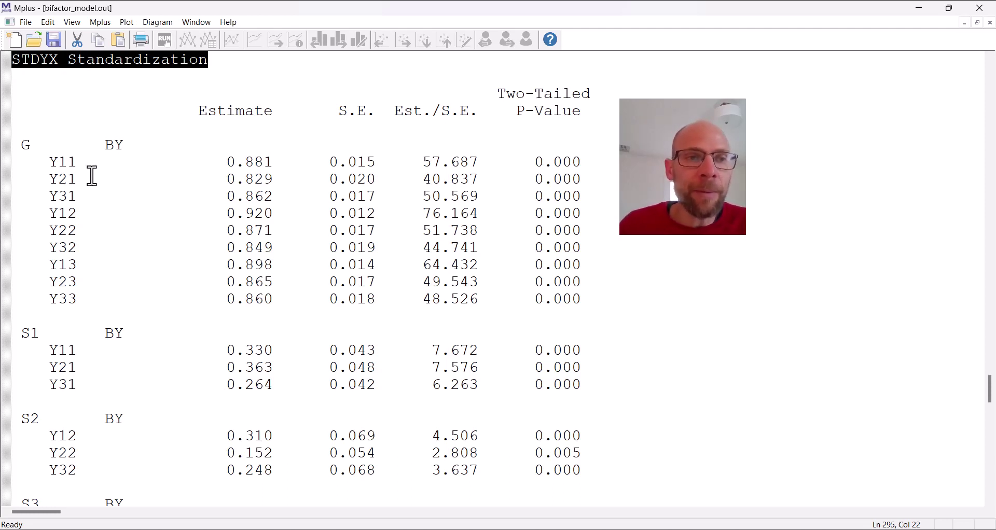
Highlight the STDYX standardized loadings of the general factor G and the three loadings of S1.
left_click_drag(23, 148, 291, 298)
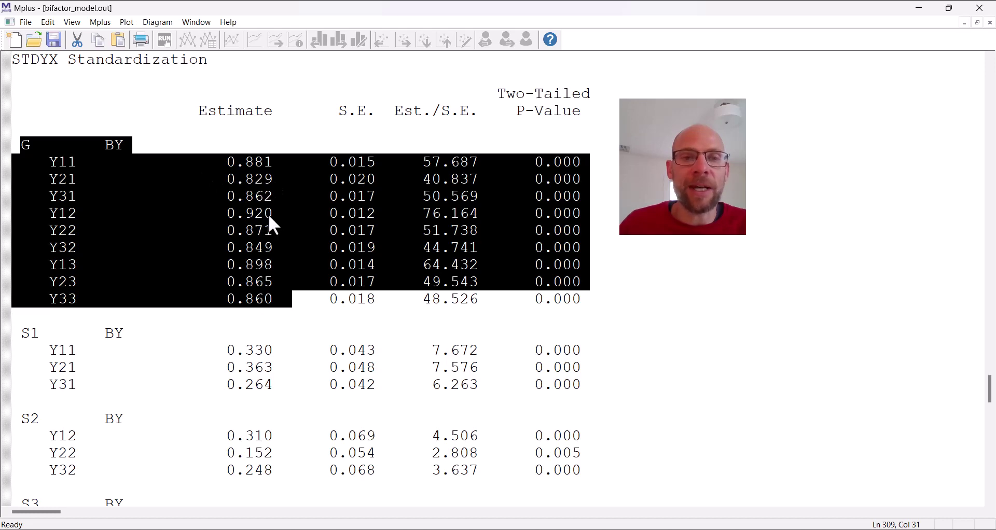
scroll(260, 332, "down", 4)
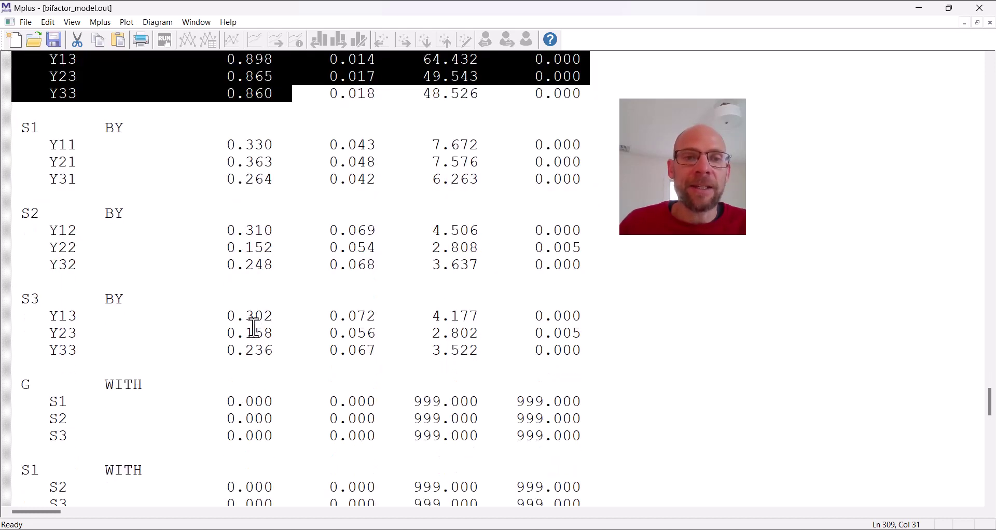
left_click_drag(42, 145, 585, 186)
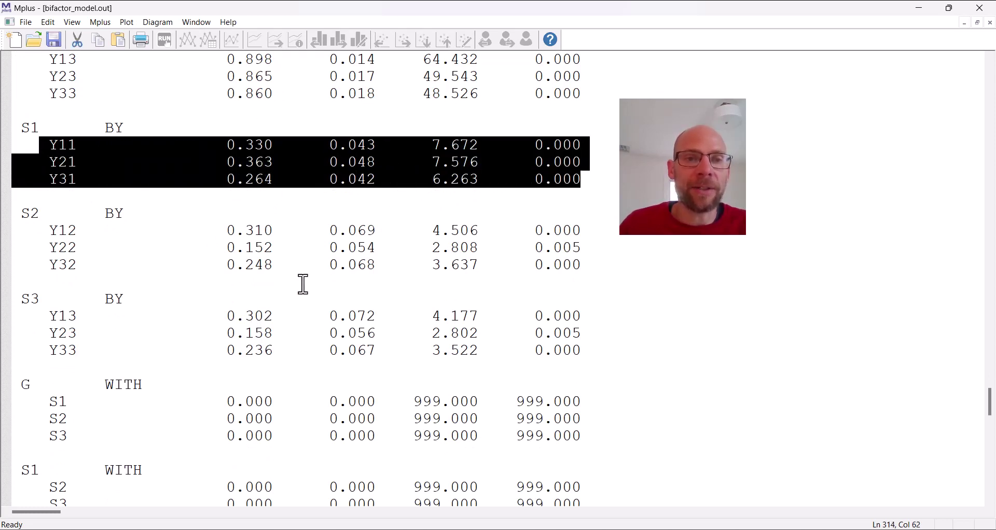
Highlight the standardized Y22 loading on S2 and Y21 loading on S1, and compare the specific-factor loadings with the G loadings.
left_click_drag(51, 248, 600, 256)
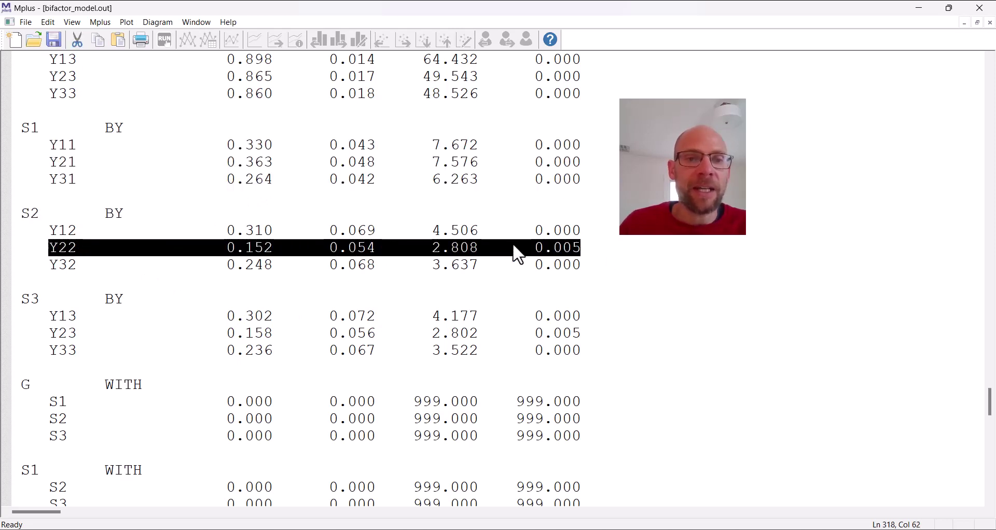
left_click_drag(49, 161, 613, 173)
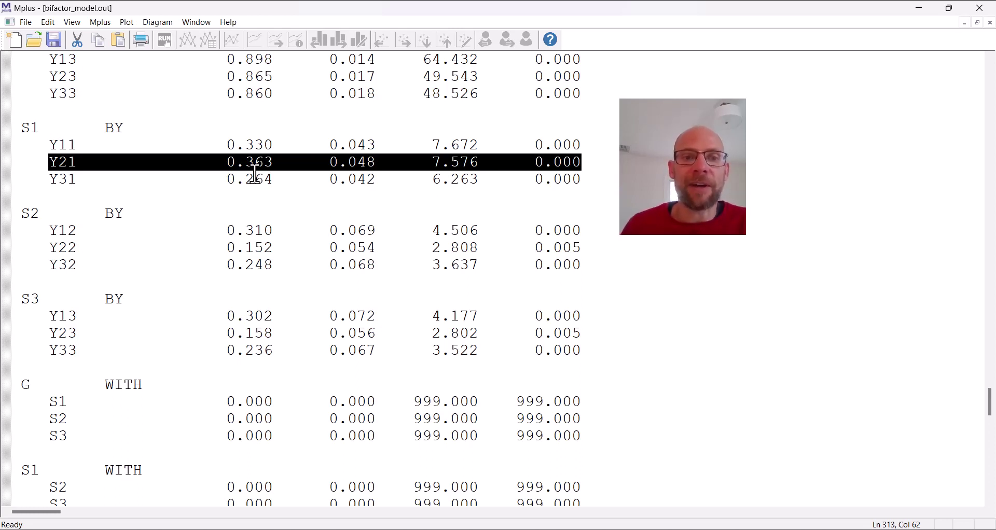
scroll(309, 134, "up", 6)
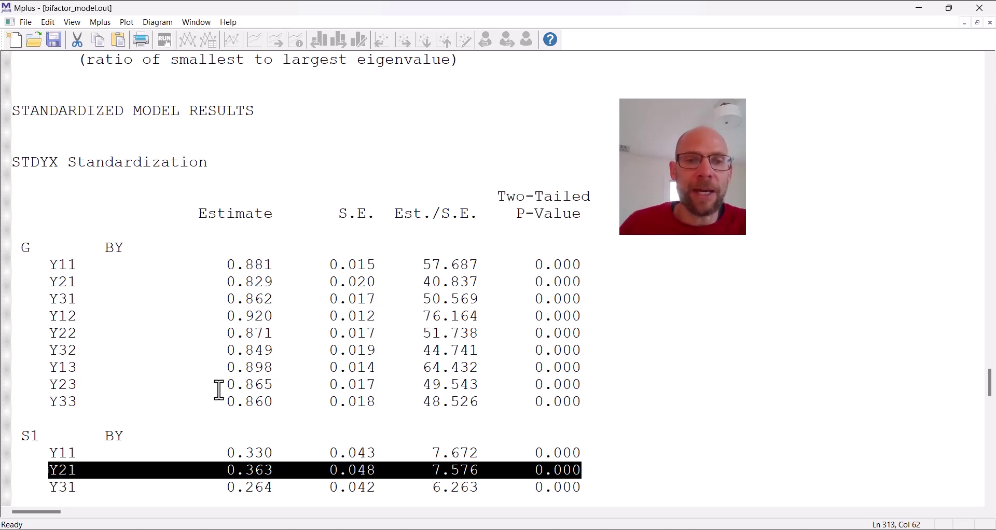
scroll(252, 366, "down", 2)
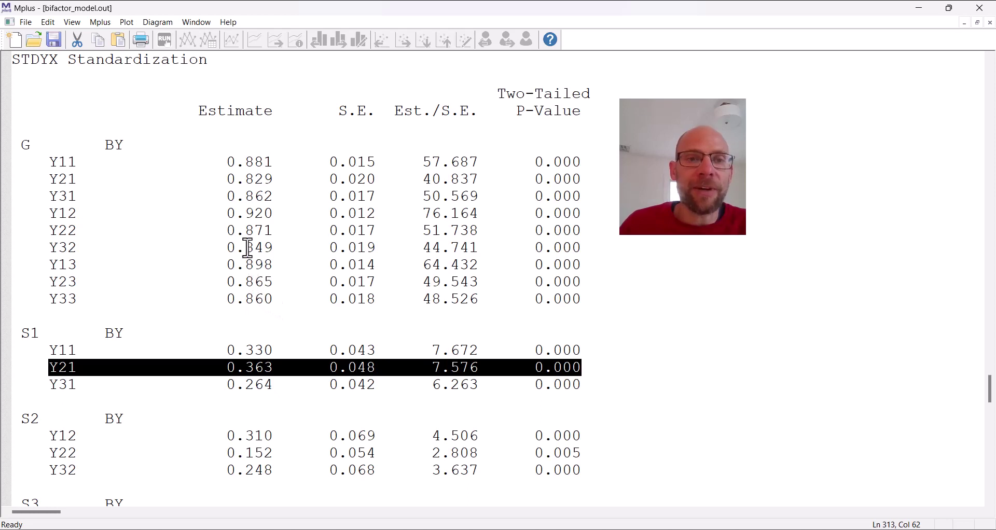
scroll(249, 236, "down", 4)
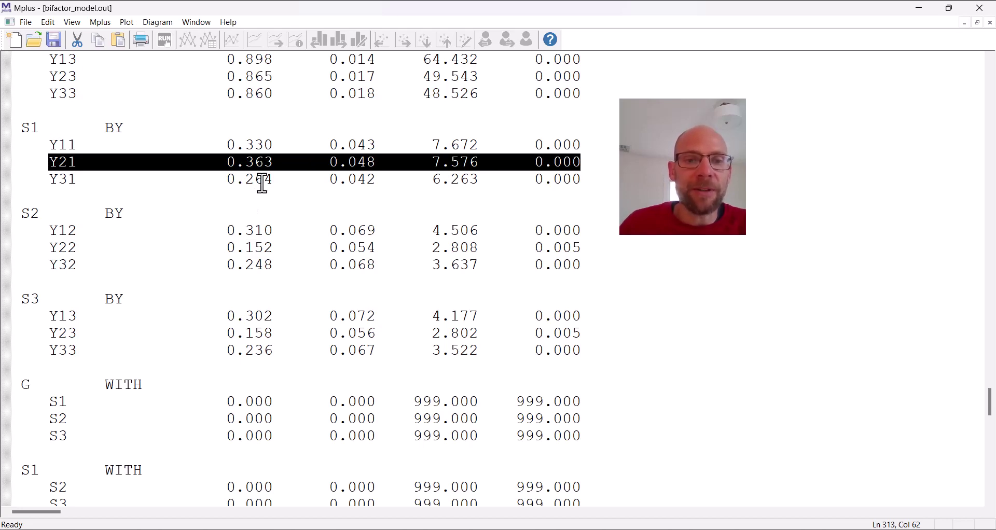
Find the R-SQUARE section past the standardized results and highlight the Y11 estimate.
scroll(204, 203, "down", 6)
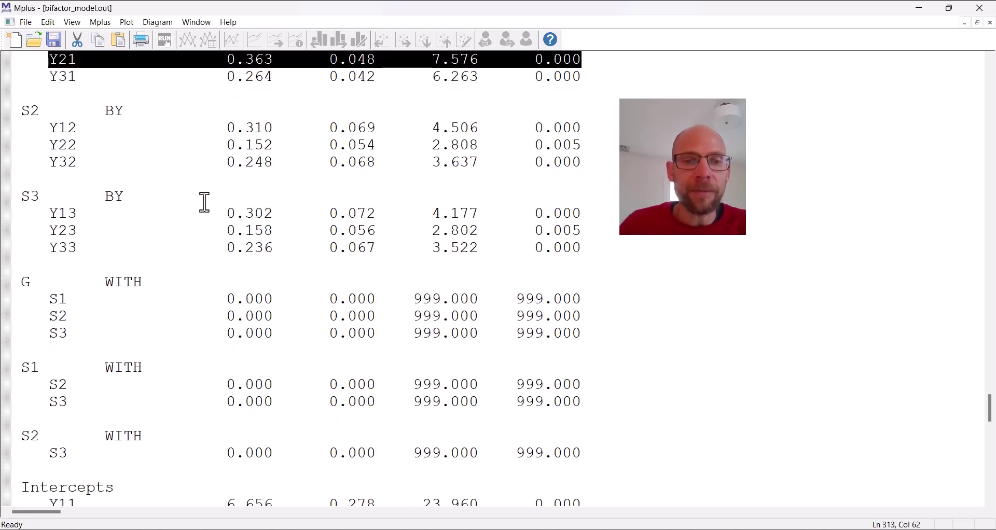
scroll(207, 196, "down", 8)
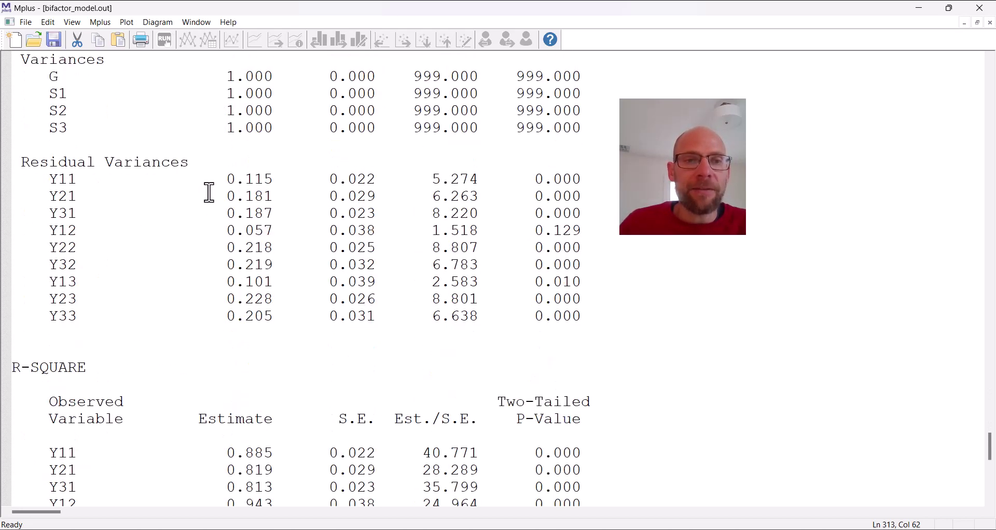
scroll(208, 192, "down", 6)
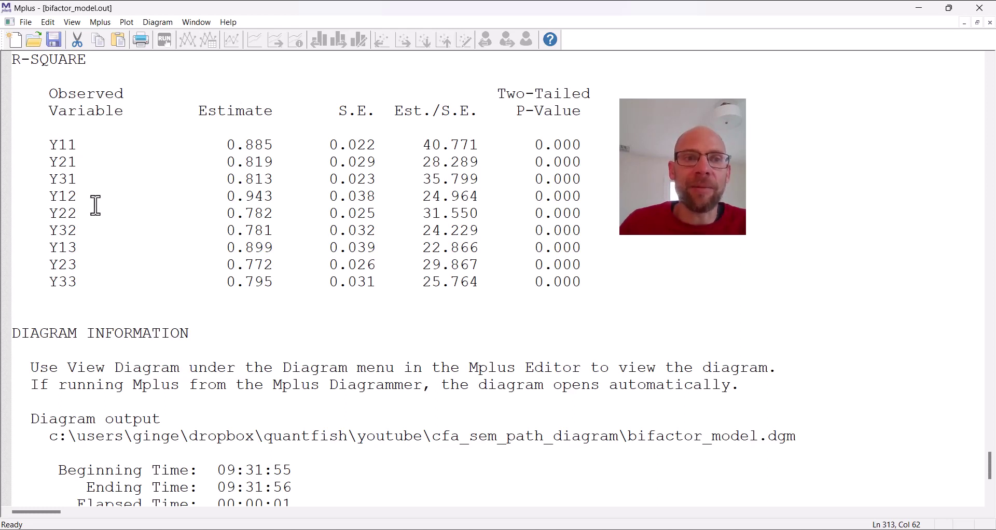
left_click_drag(48, 144, 276, 145)
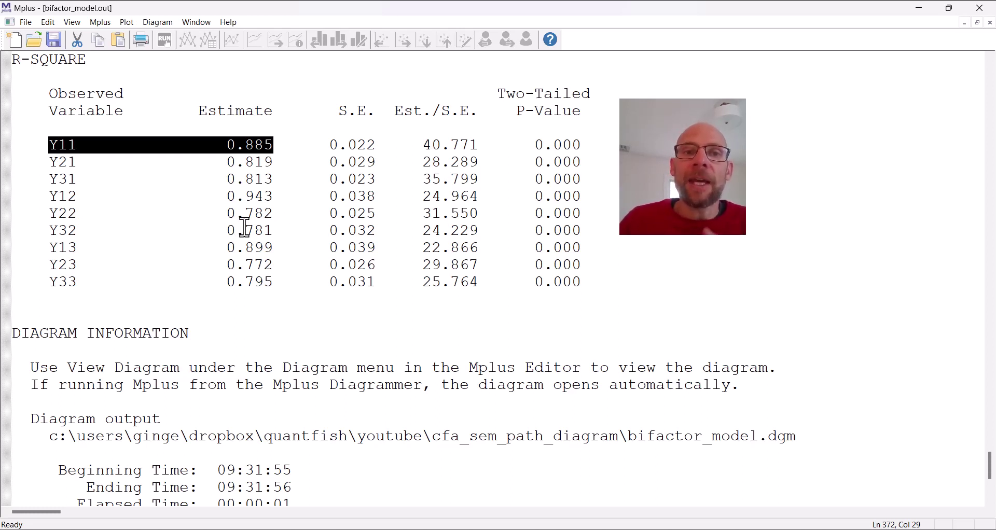
Compare the standardized residual variance of Y11 with its R-square estimate by highlighting each in turn.
scroll(269, 218, "up", 6)
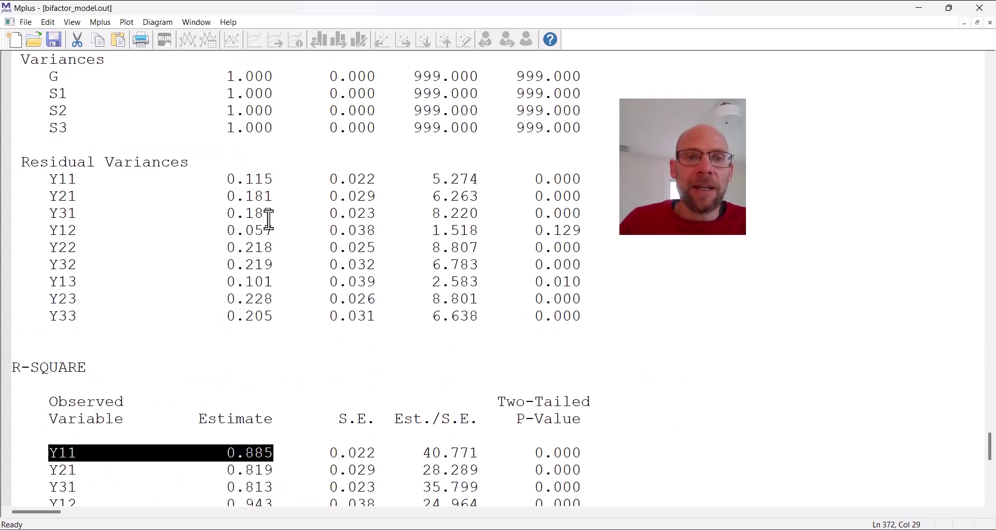
left_click_drag(216, 178, 291, 179)
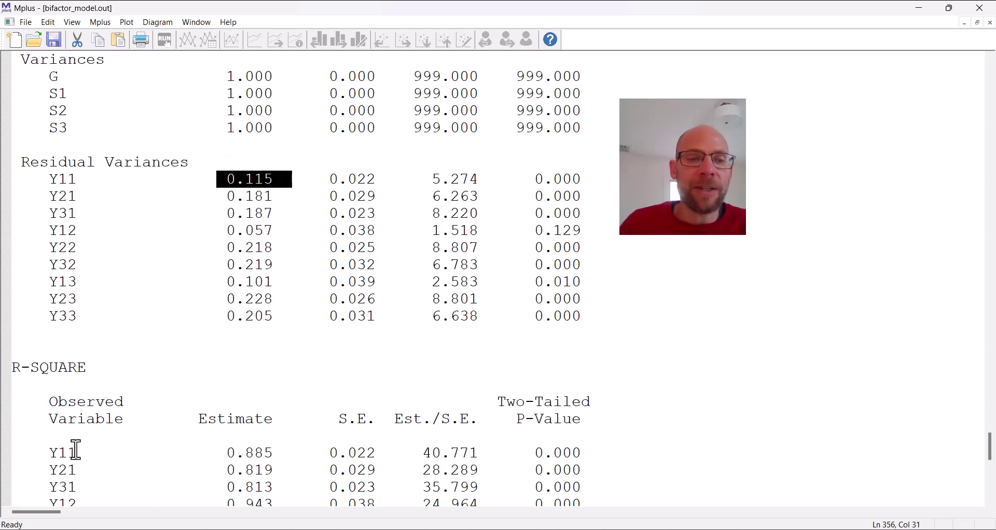
left_click_drag(40, 453, 288, 450)
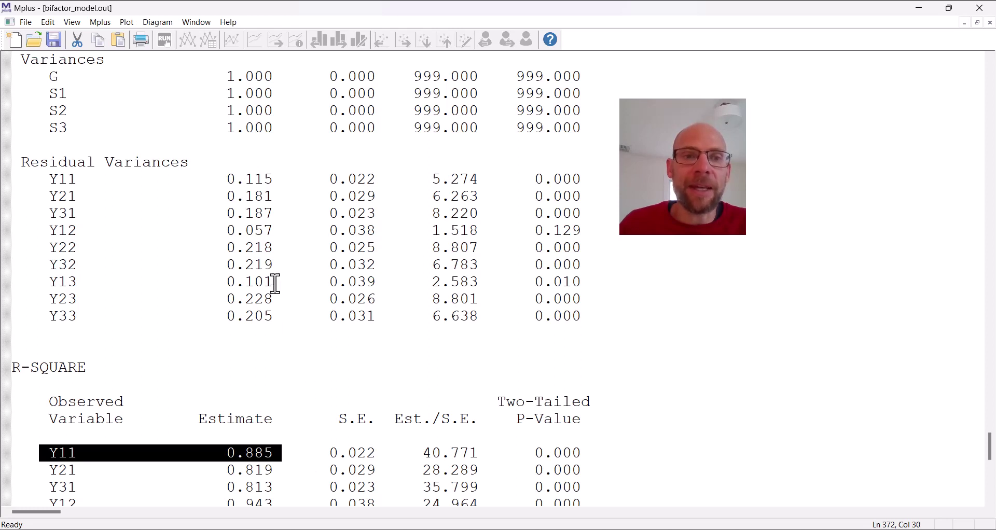
left_click_drag(45, 179, 274, 177)
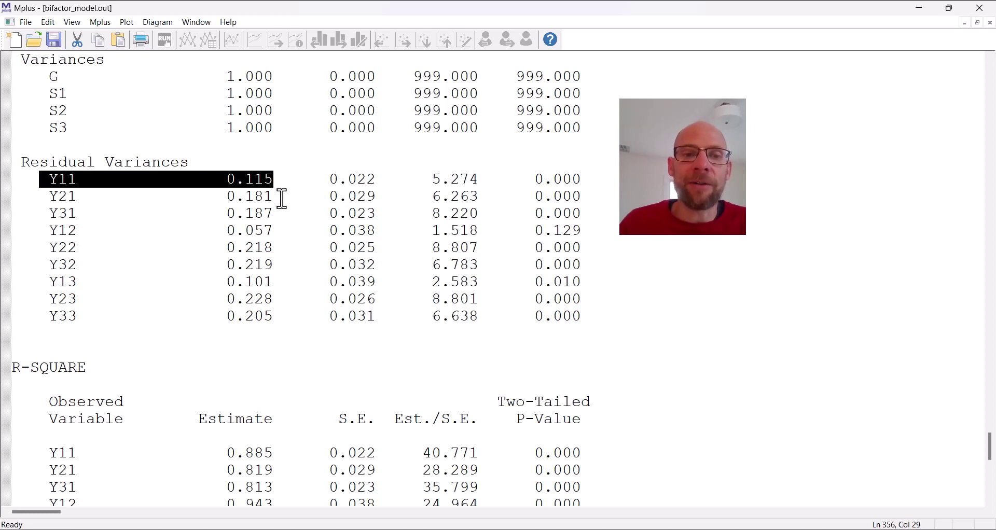
left_click_drag(223, 453, 273, 454)
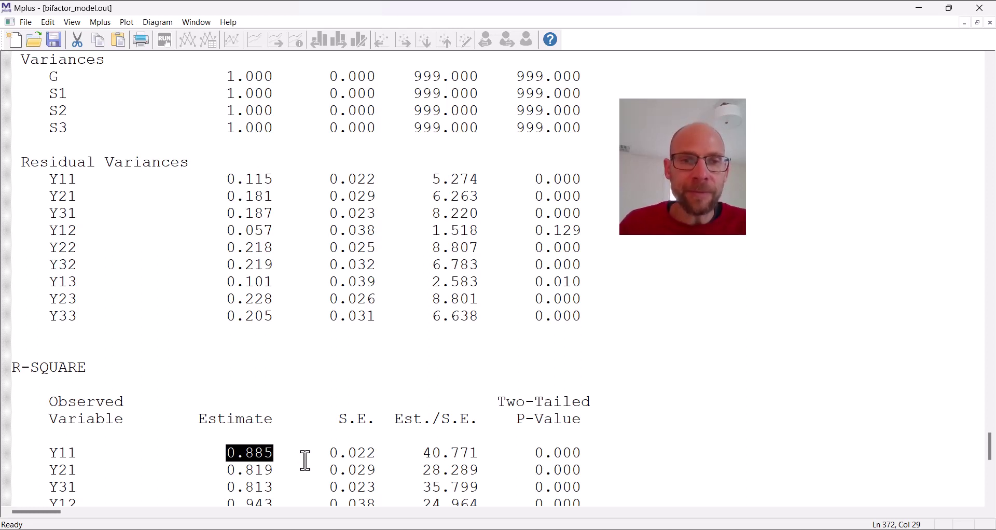
Highlight residual variance estimates among Y11 to Y31, then the R-square estimates from Y21 to Y33.
scroll(269, 338, "down", 2)
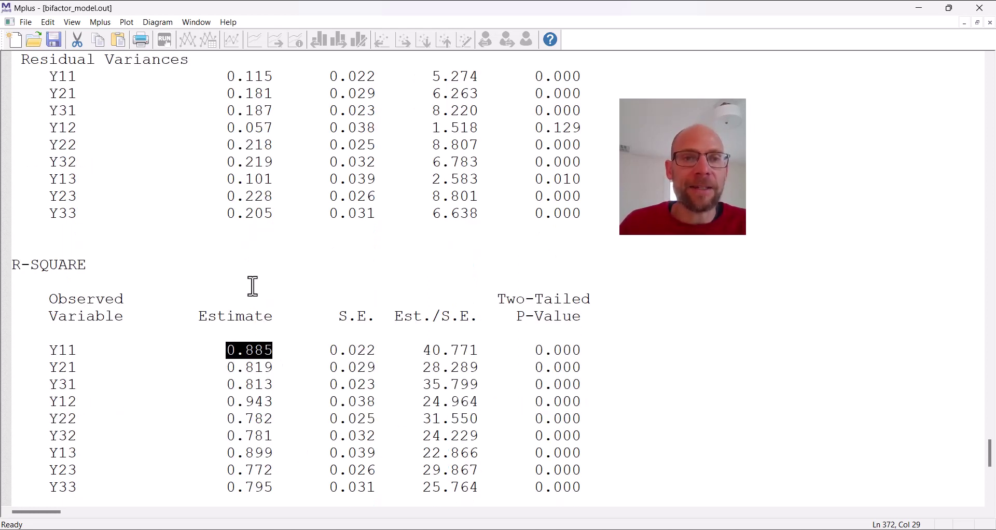
left_click(22, 61)
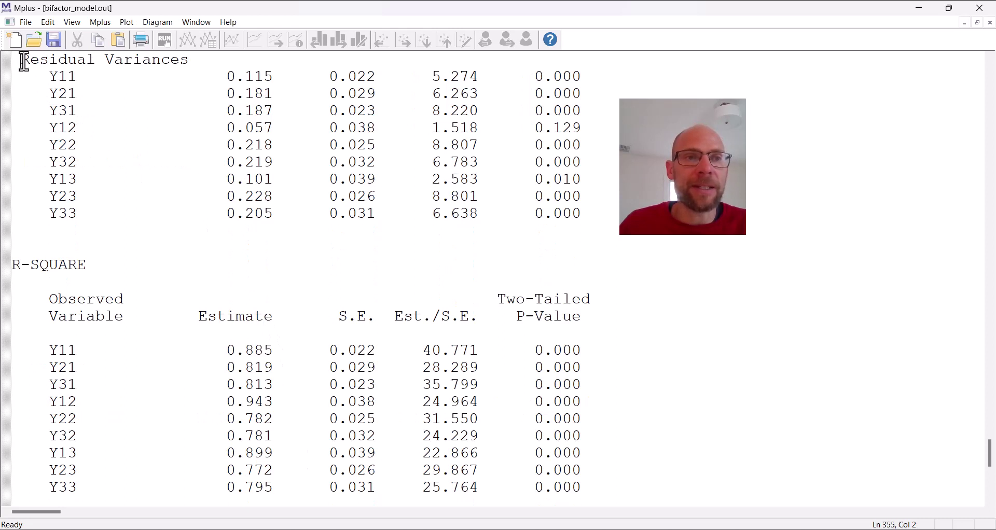
left_click_drag(228, 78, 273, 77)
left_click_drag(217, 94, 274, 111)
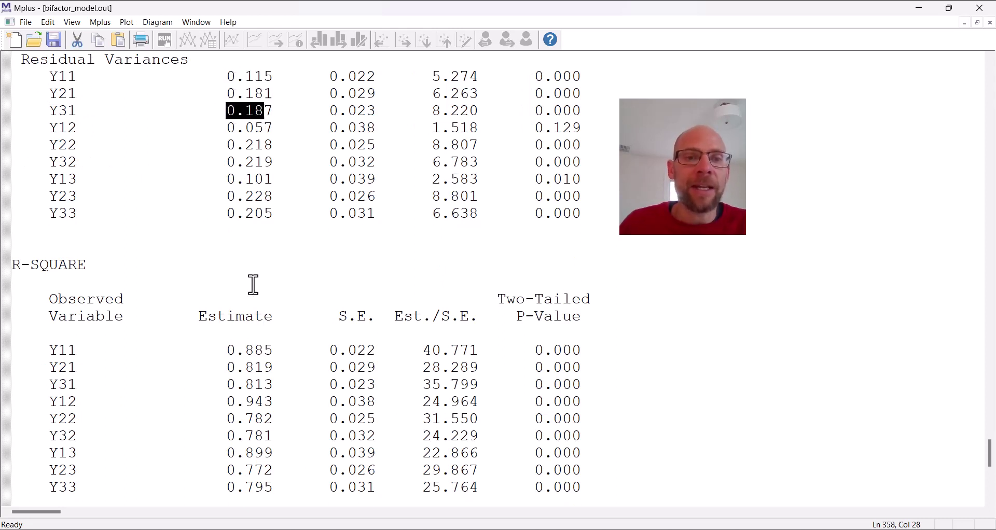
left_click(236, 351)
left_click_drag(222, 365, 273, 487)
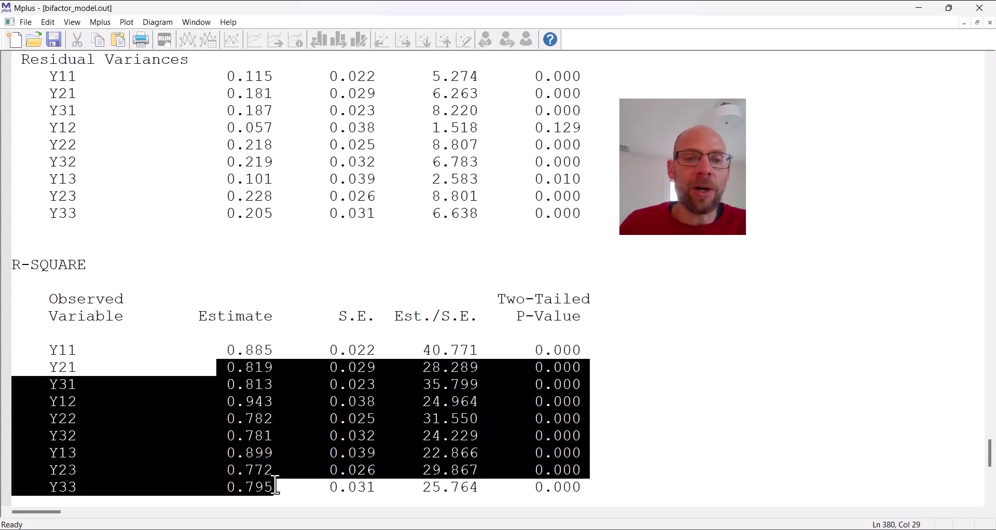